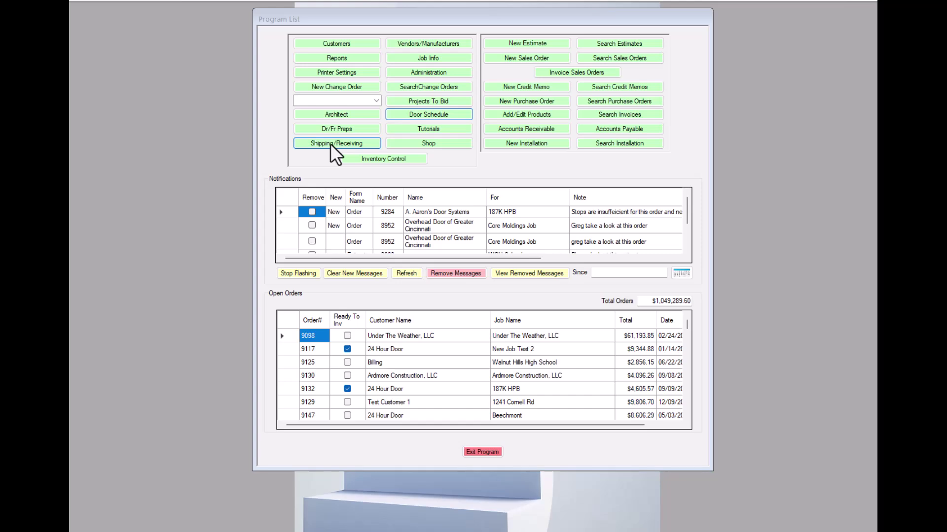
Step: Open the receiving part of Shipping/Receiving and list the open POs of vendor Yale Commercial Locks and Hardware
left_click(330, 143)
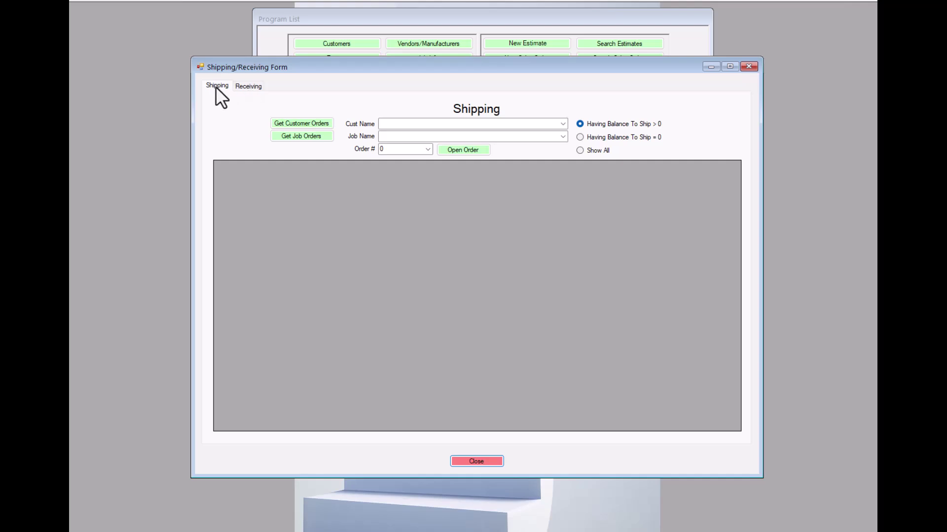
left_click(251, 87)
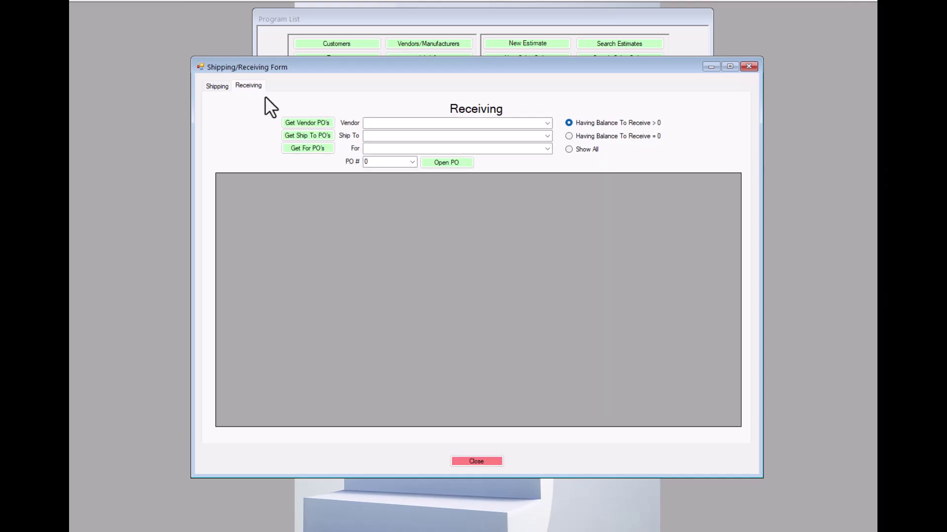
left_click(393, 164)
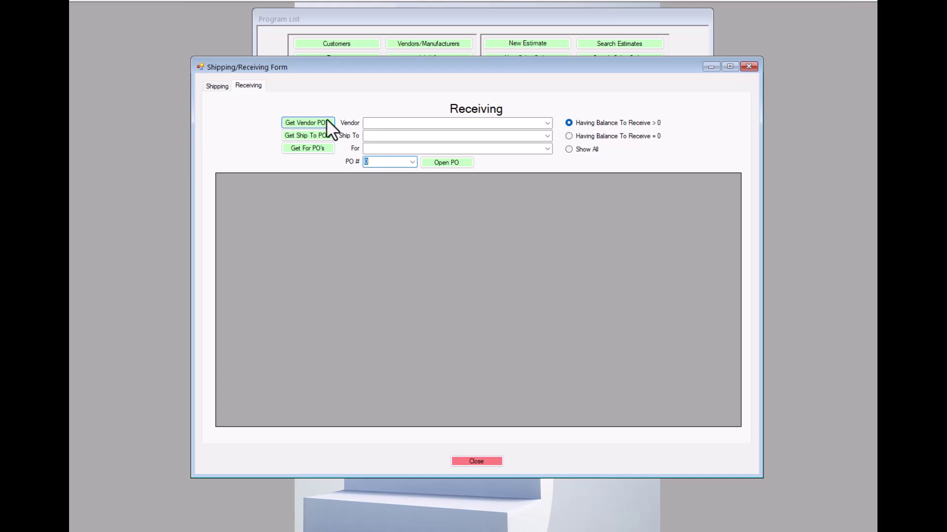
left_click(411, 123)
type("Yale Commercial Locks and Hardware")
key("Tab")
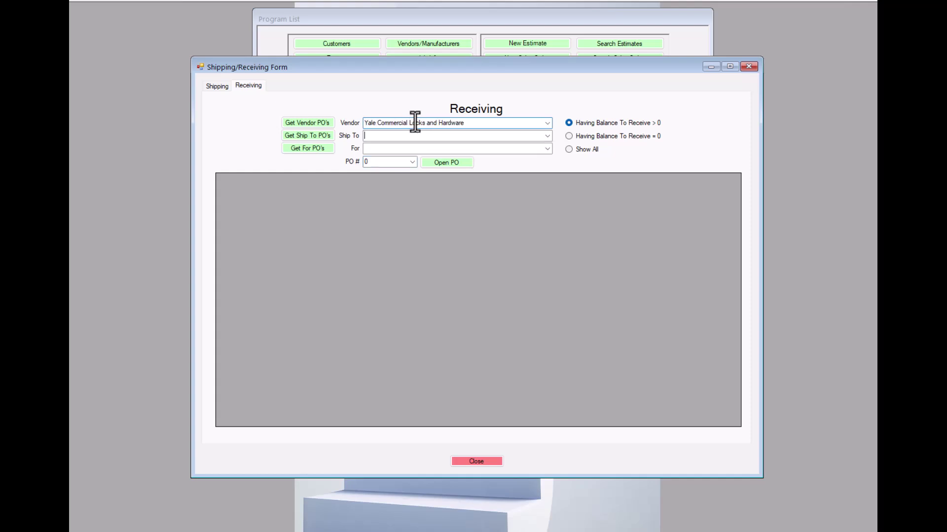
left_click(306, 122)
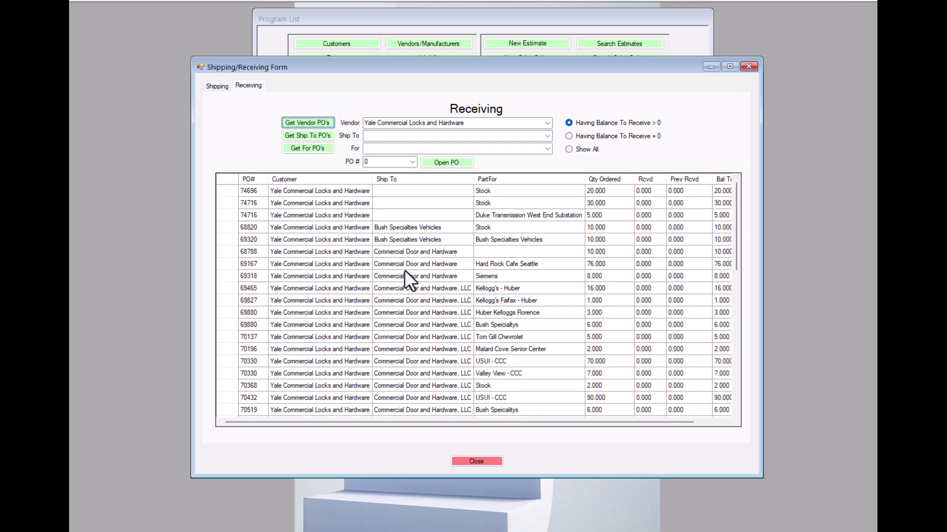
Step: Examine the vendor's PO list for ship-to, job, quantity ordered, received, previously received and balance values
scroll(327, 226, "down", 10)
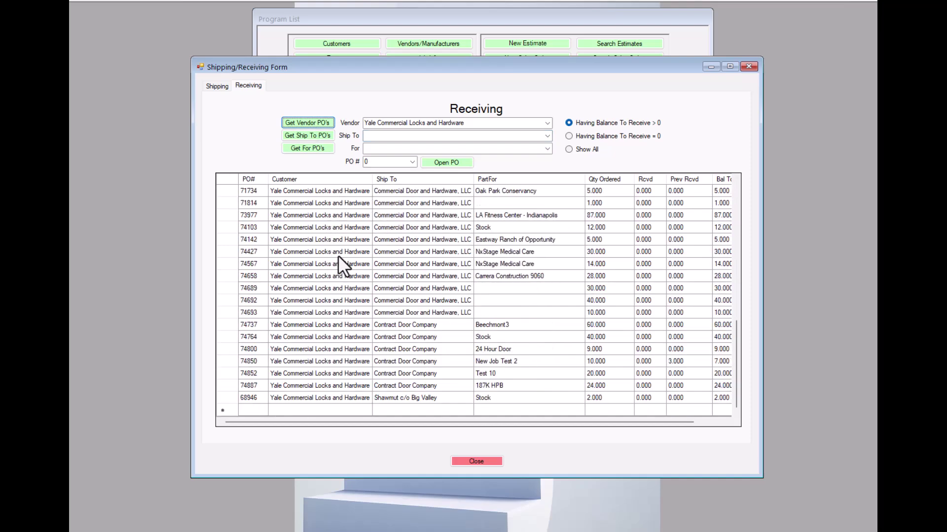
scroll(333, 274, "up", 10)
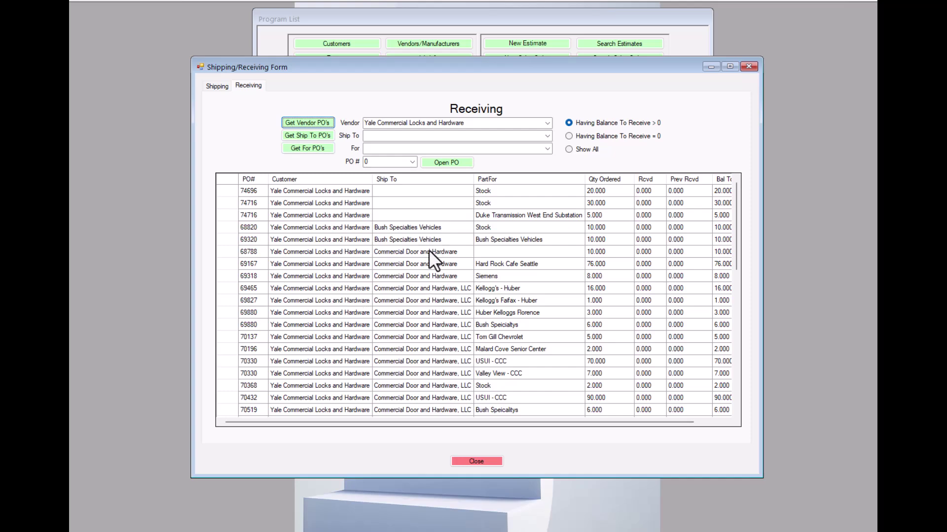
scroll(428, 247, "down", 10)
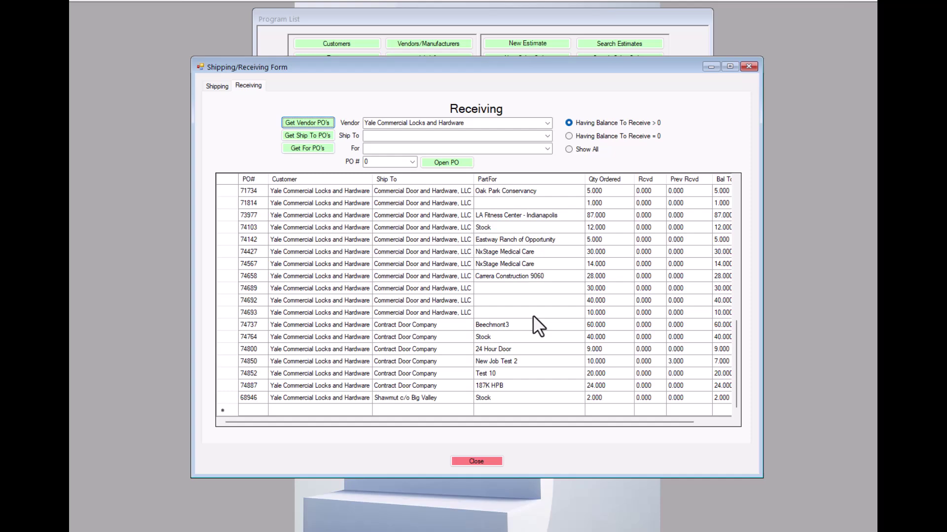
scroll(532, 315, "up", 5)
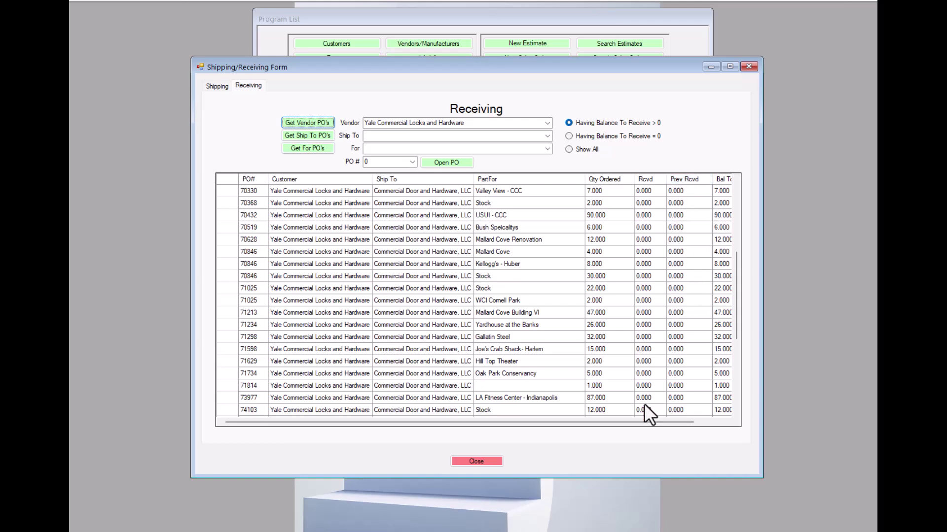
left_click_drag(649, 421, 686, 424)
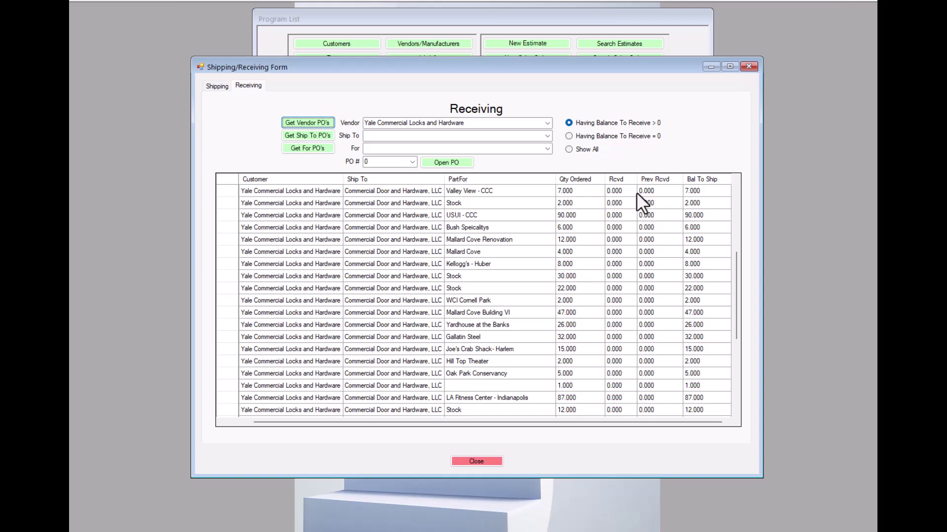
left_click_drag(736, 290, 735, 402)
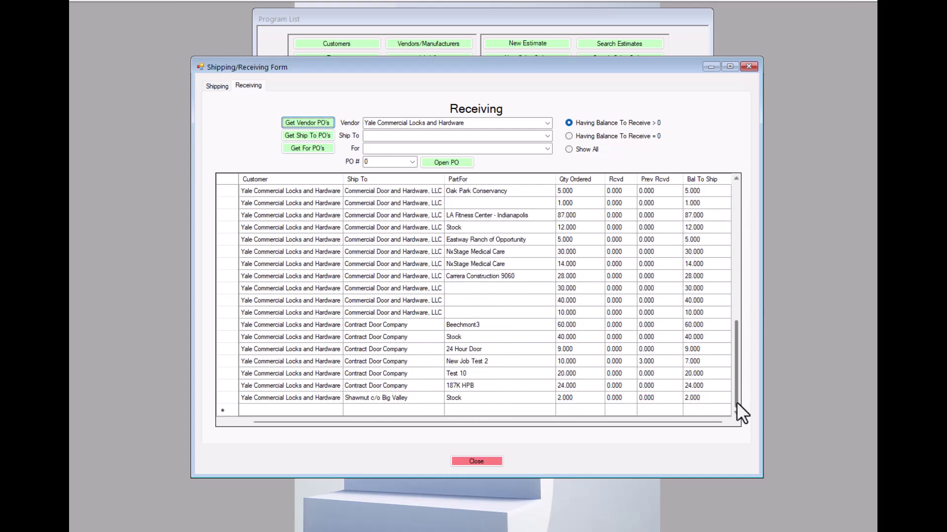
left_click_drag(533, 423, 313, 436)
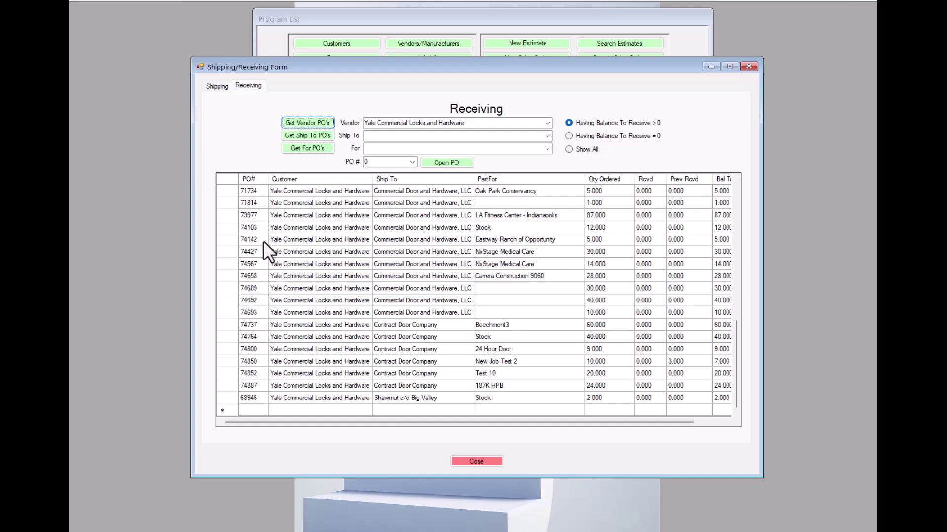
scroll(264, 241, "up", 8)
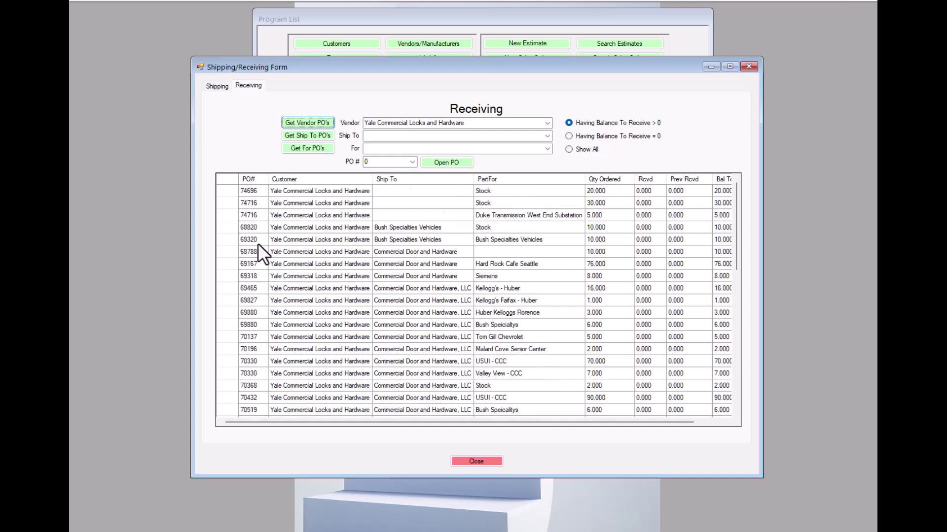
scroll(257, 244, "down", 8)
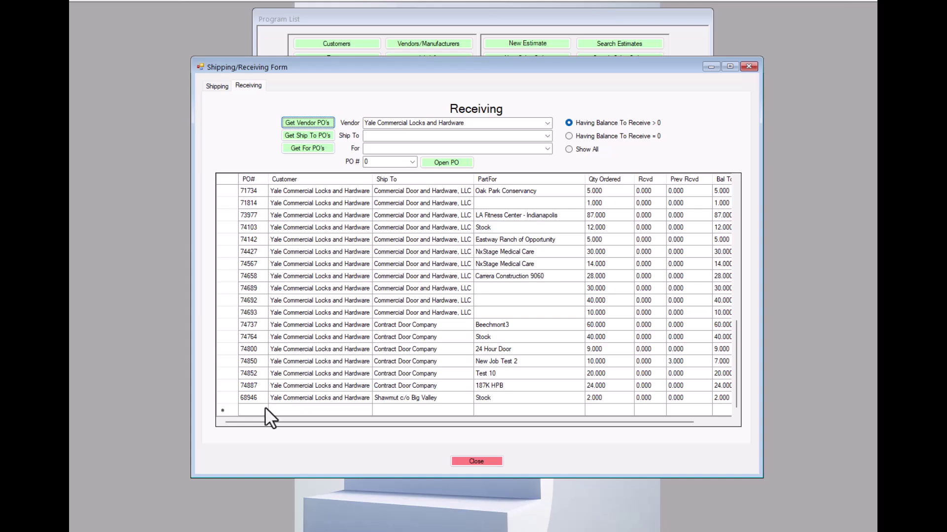
Step: Look up the Hager hinges' PO number in the Door/Hardware Schedules ordering list and open that purchase order from Receiving
left_click(375, 163)
type("74886")
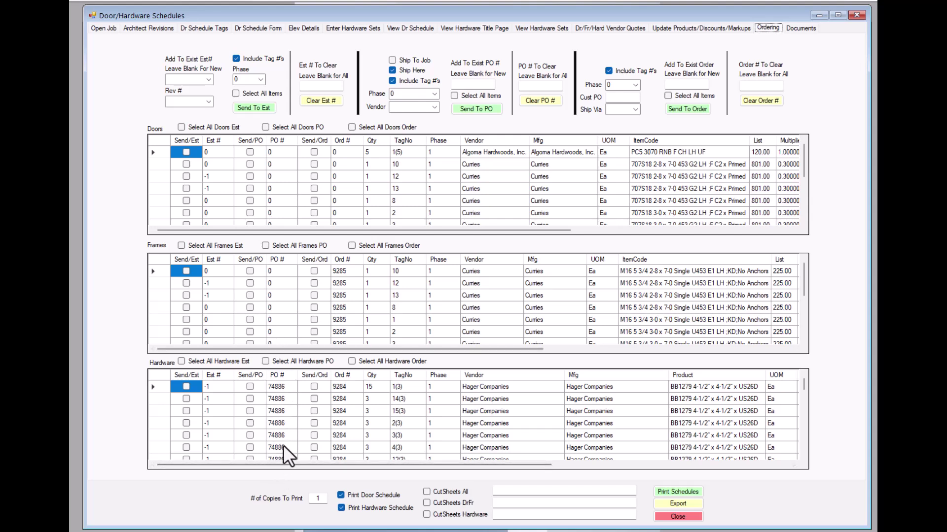
scroll(295, 425, "down", 3)
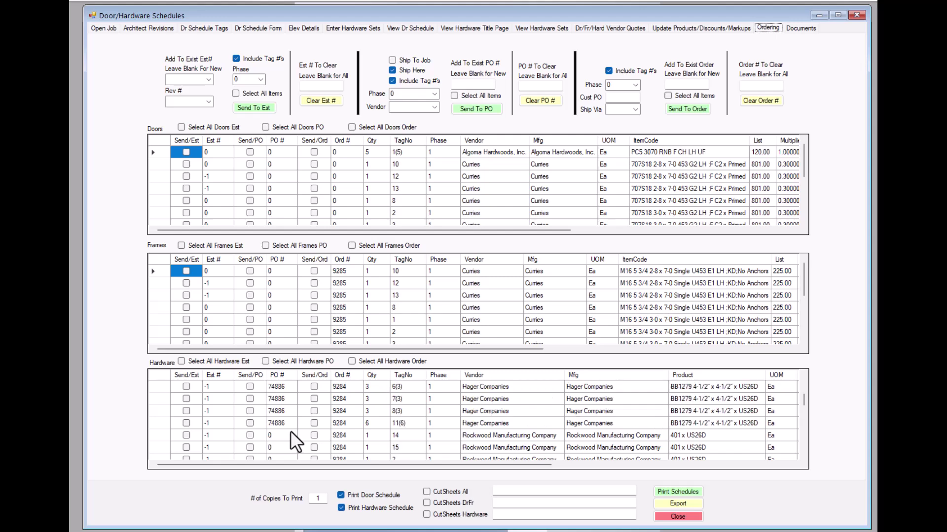
left_click(815, 14)
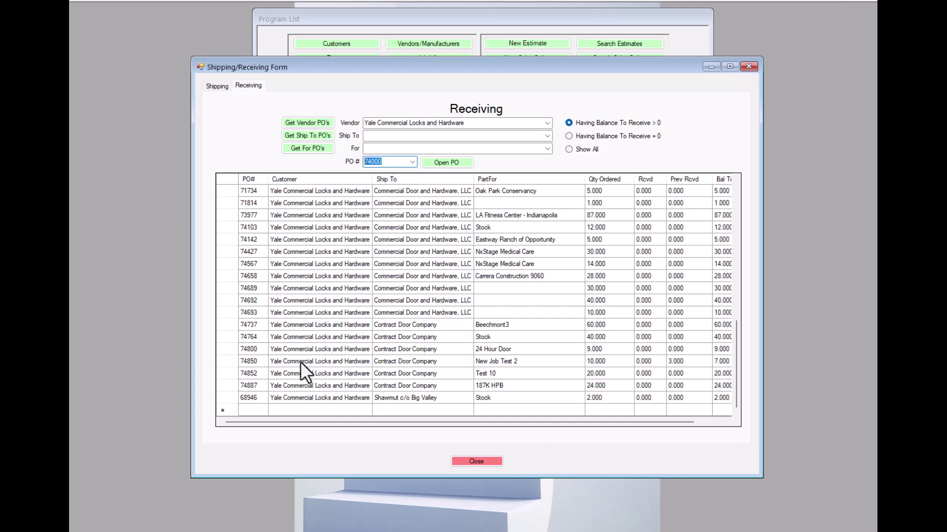
type("74886")
left_click(457, 162)
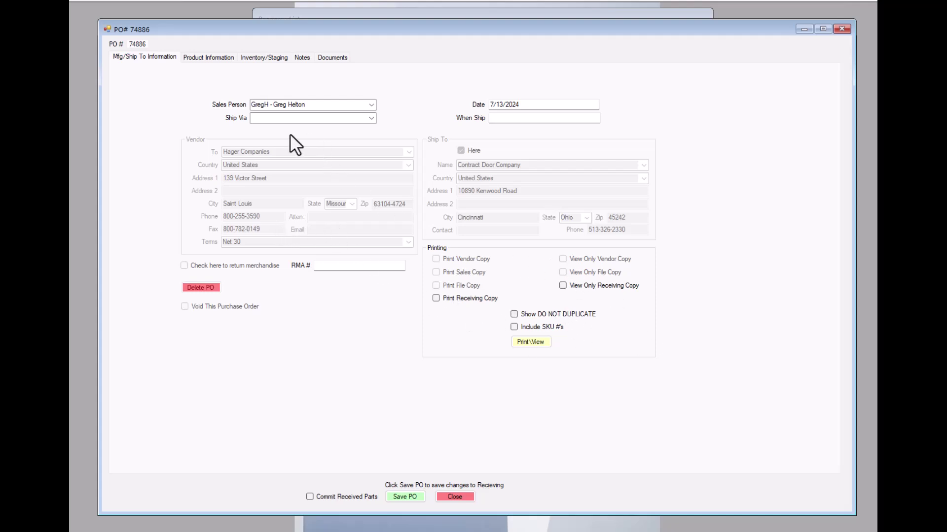
Step: In the purchase order's product information, set the product category to Locks and clear the manufacturer
left_click(211, 59)
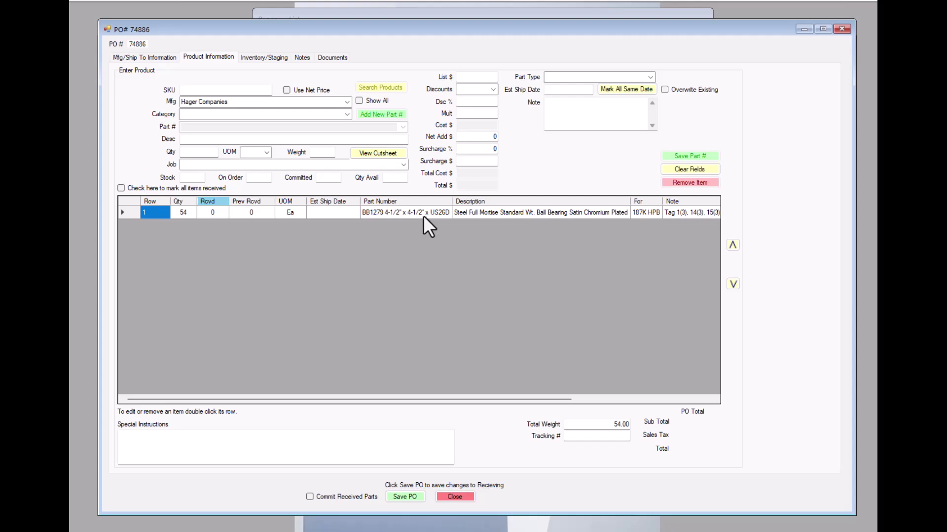
left_click(240, 114)
type("Locks")
key("Tab")
key("BackSpace")
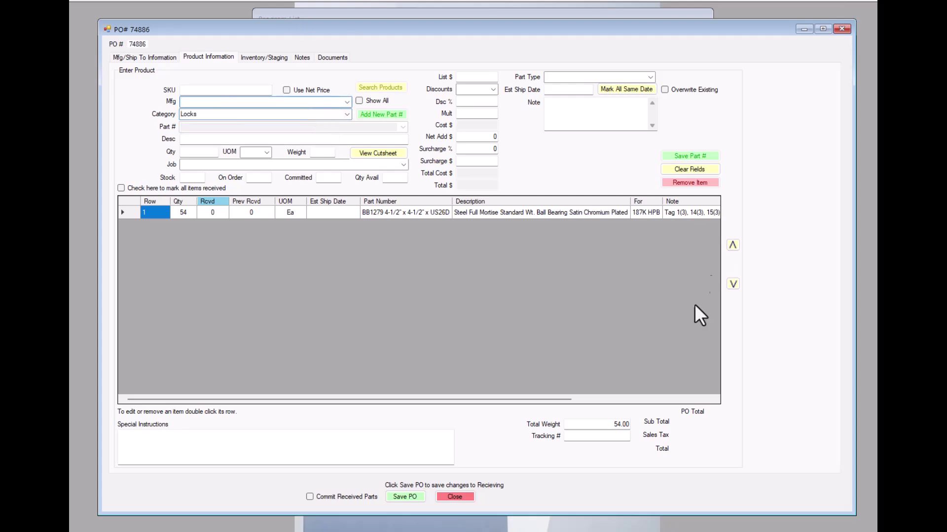
left_click_drag(554, 398, 472, 410)
Step: In the purchase order's inventory and staging list, stop limiting the parts to received ones only
left_click(270, 58)
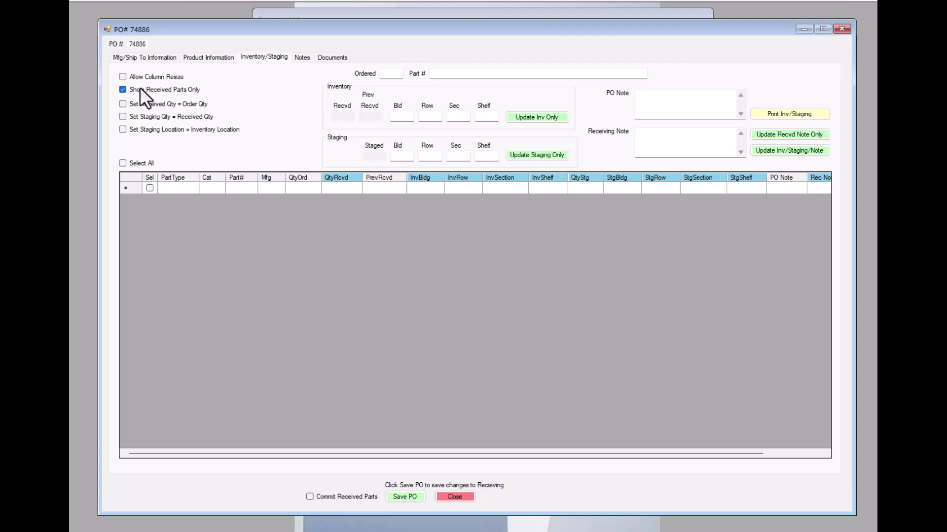
left_click(208, 55)
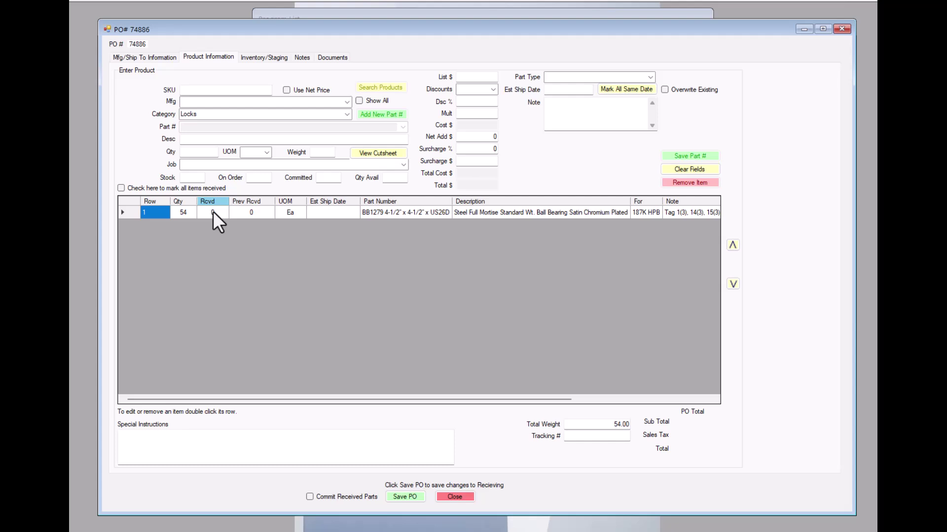
left_click(260, 57)
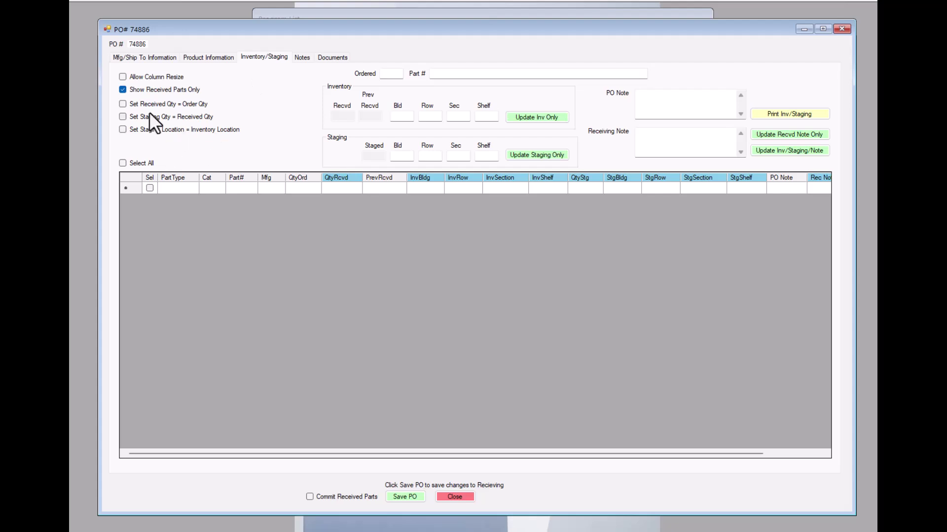
left_click(122, 90)
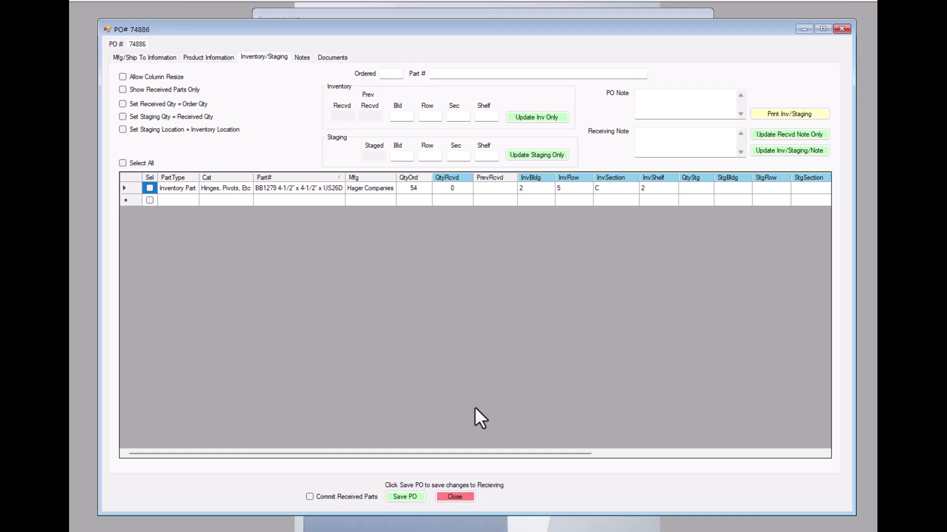
Step: Allow column resizing in the parts list, widen the Mfg, Part# and InvBldg columns, and turn column resizing off again
left_click(122, 77)
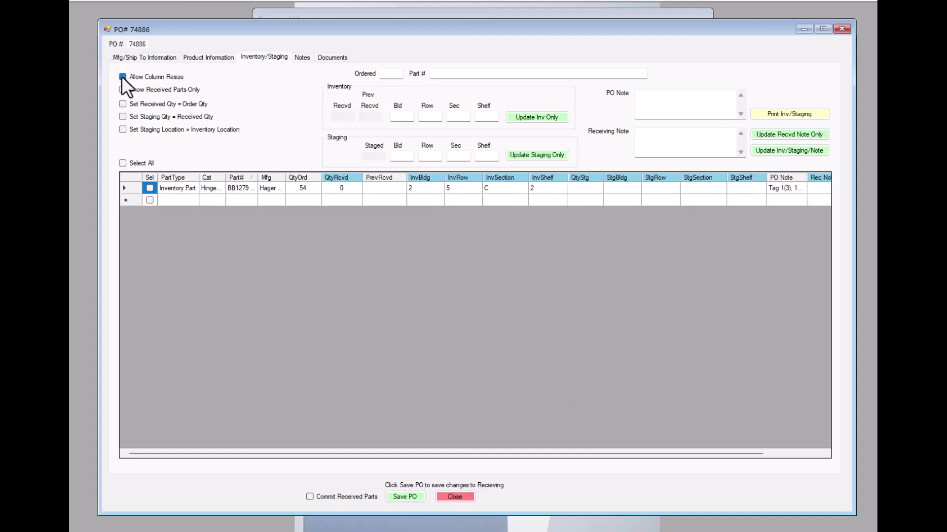
left_click_drag(286, 176, 317, 177)
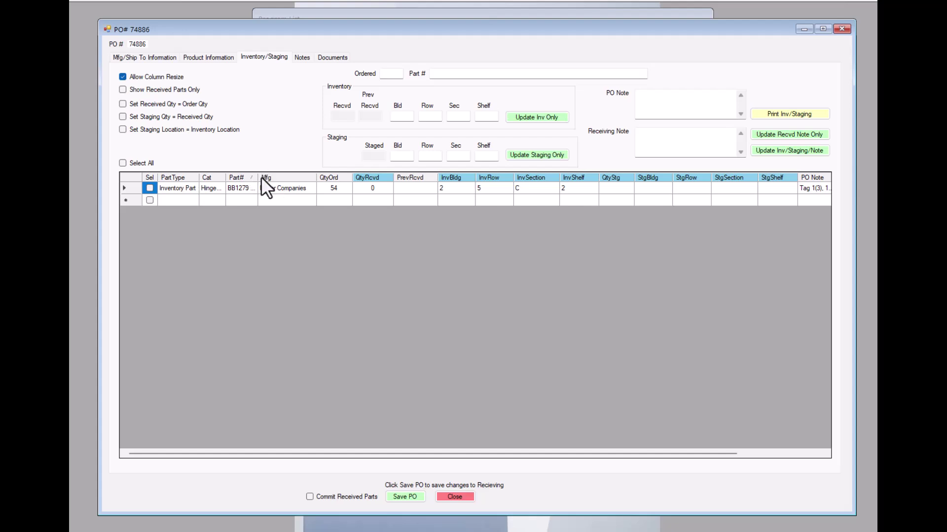
left_click_drag(258, 178, 333, 178)
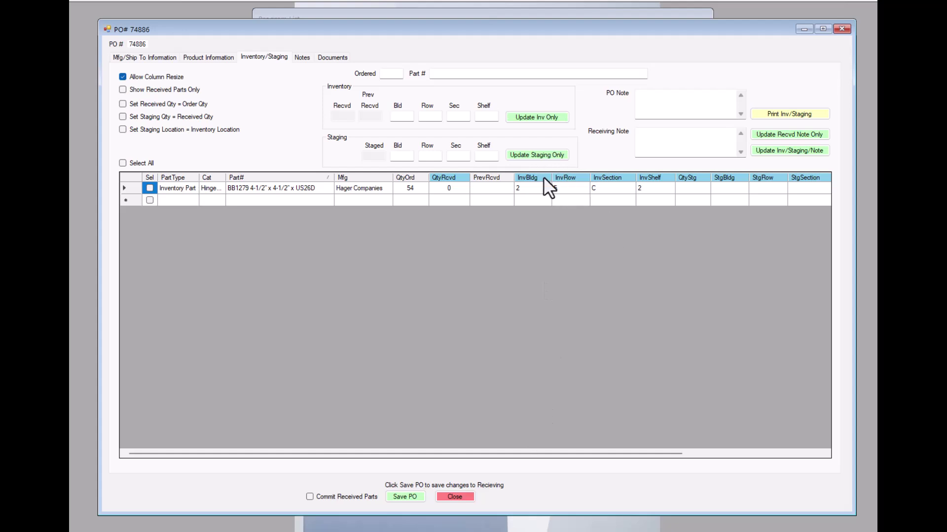
left_click_drag(551, 178, 519, 178)
left_click_drag(520, 181, 558, 180)
left_click_drag(480, 454, 670, 455)
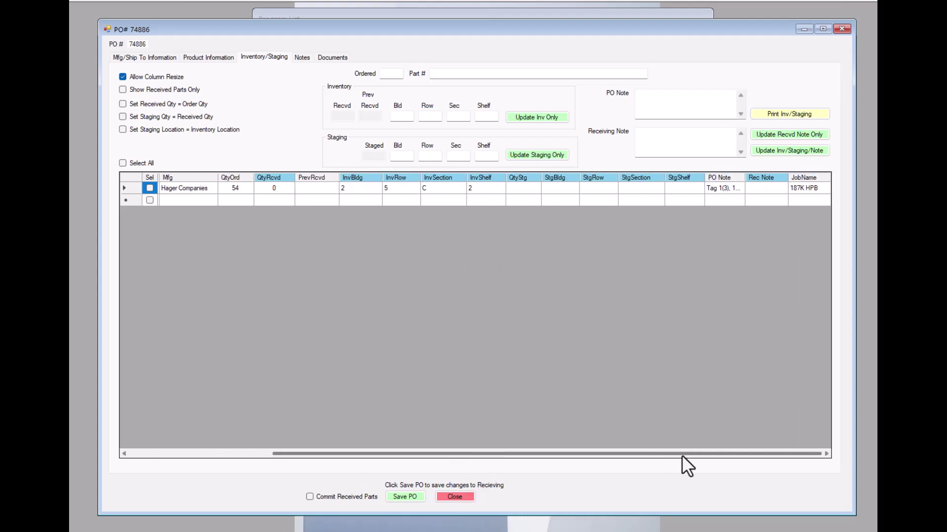
left_click_drag(755, 459, 313, 450)
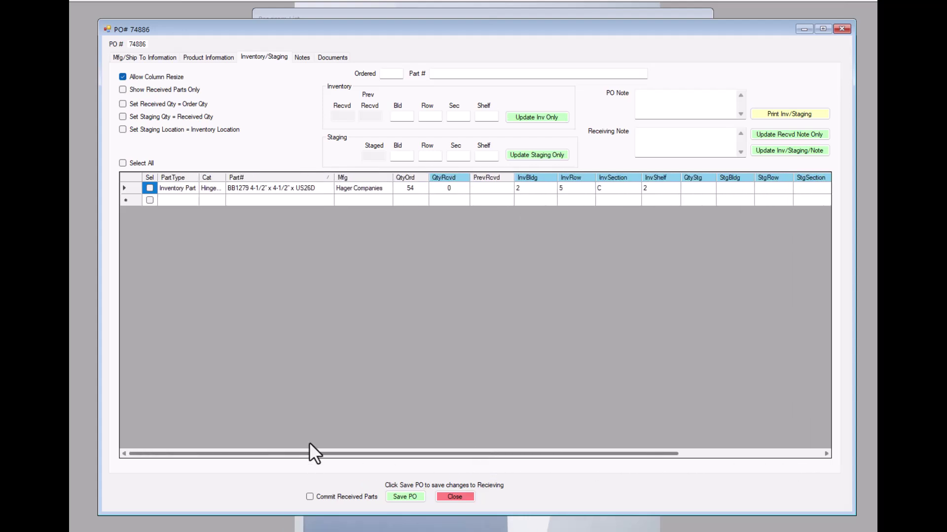
left_click(123, 76)
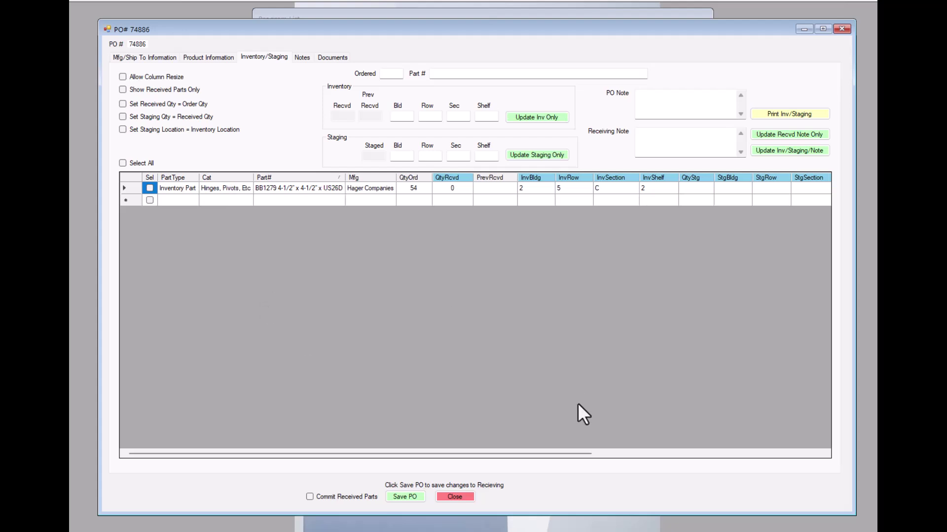
Step: Compare the hinge line's PO Note tags with the hinge tag numbers and quantities in the Door/Hardware Schedules hardware list
left_click_drag(533, 451, 482, 453)
left_click_drag(543, 453, 662, 472)
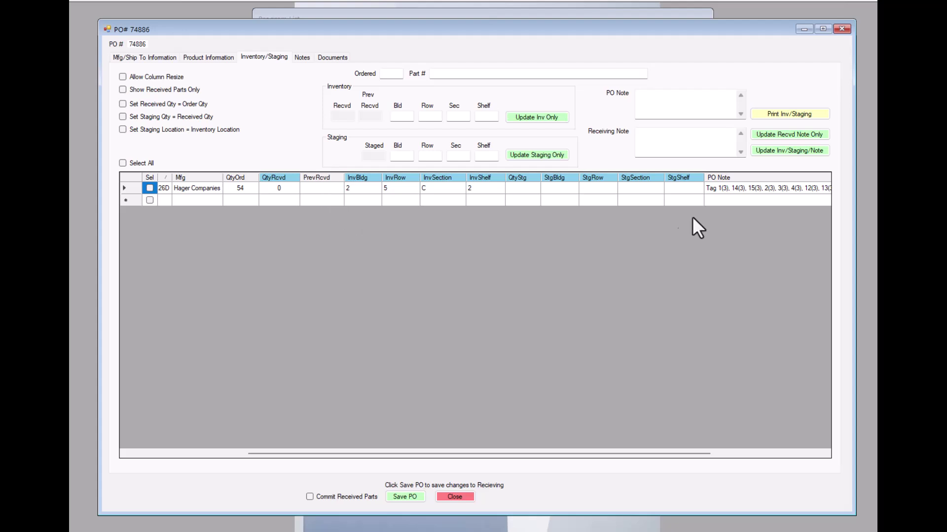
left_click_drag(670, 455, 751, 442)
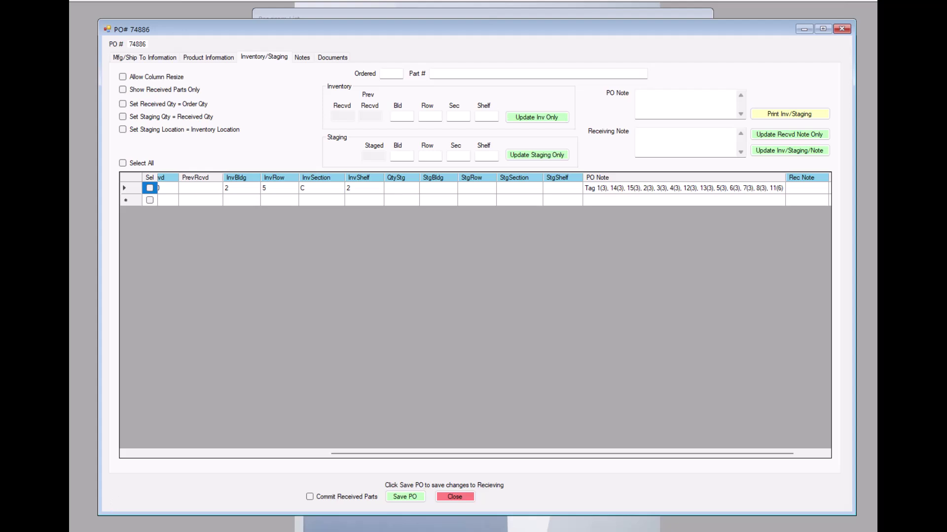
key("alt+Tab")
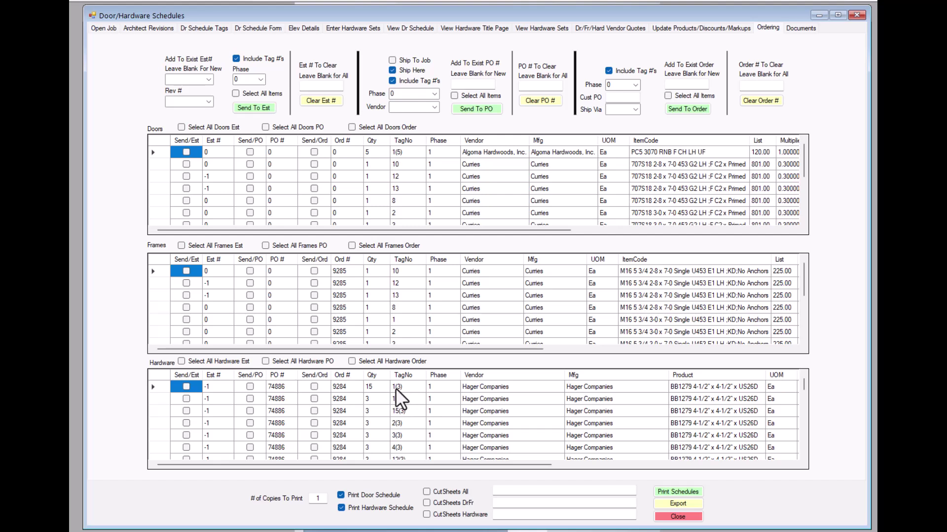
scroll(418, 407, "down", 3)
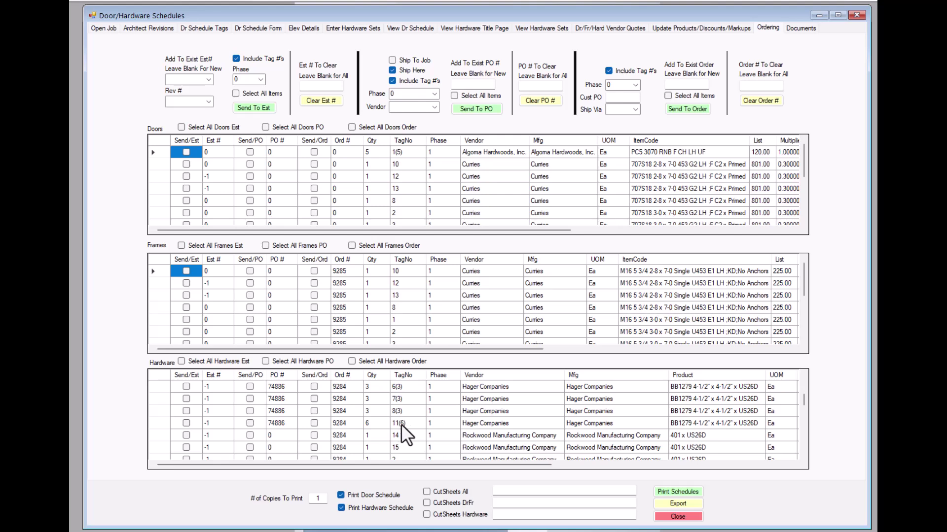
left_click(718, 424)
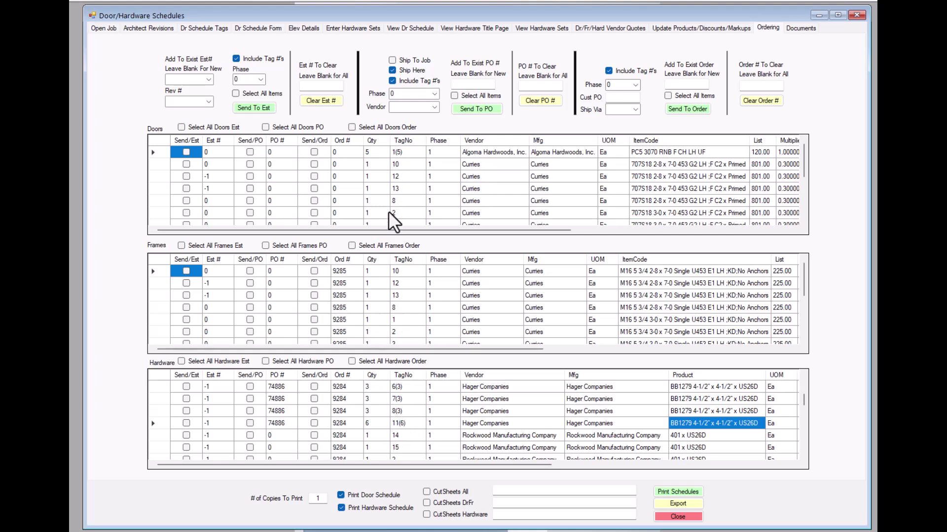
Step: Review the hinge line's note, description and part number in the purchase order's product information
left_click(818, 15)
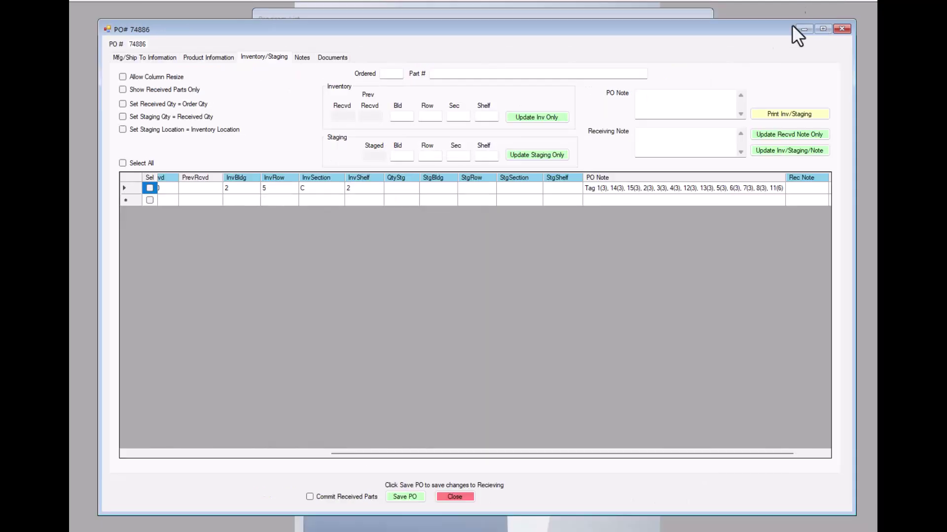
left_click(210, 55)
left_click(559, 108)
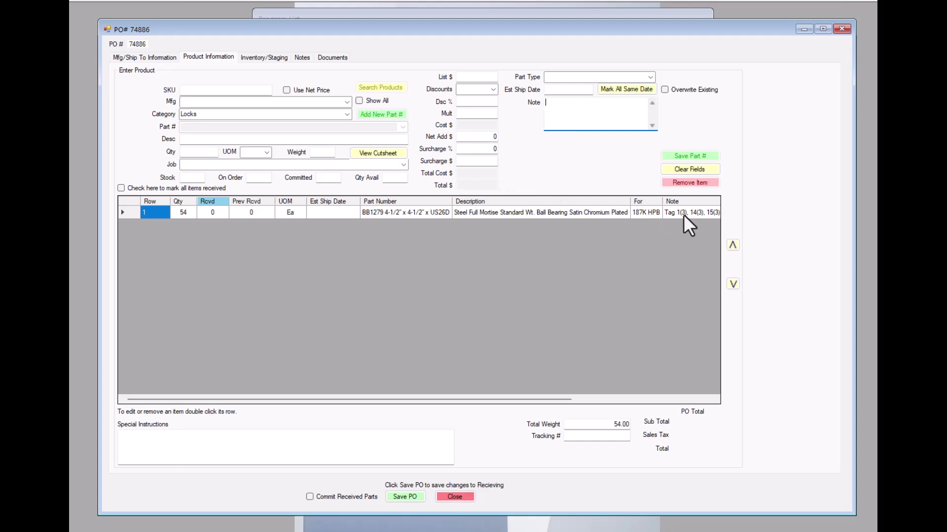
left_click(467, 212)
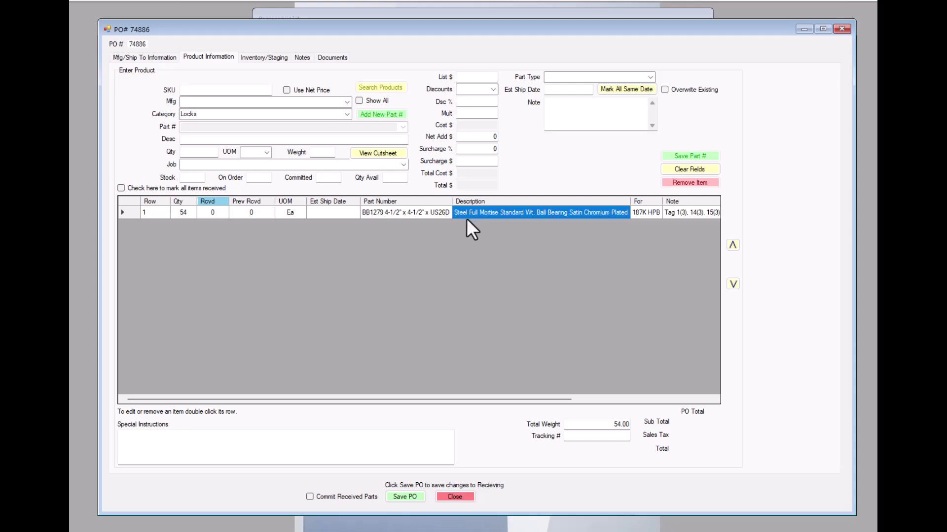
left_click(419, 212)
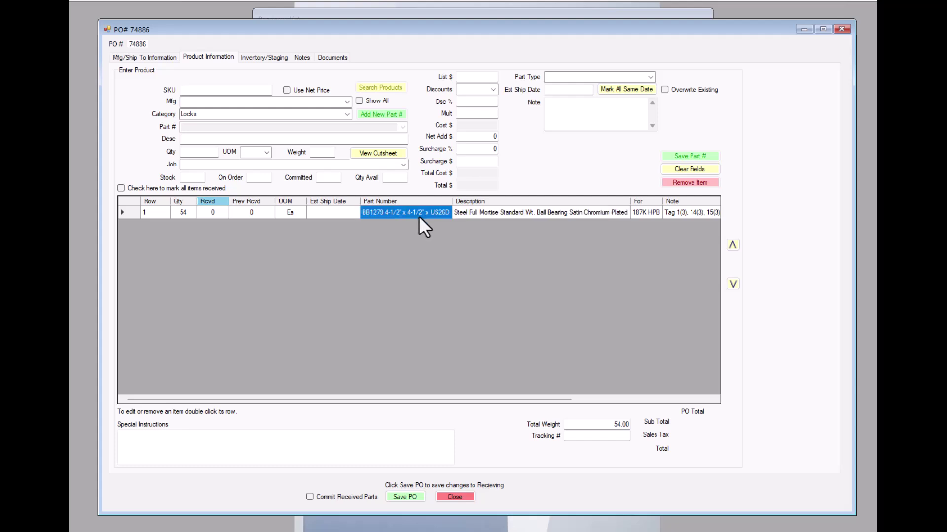
double_click(493, 212)
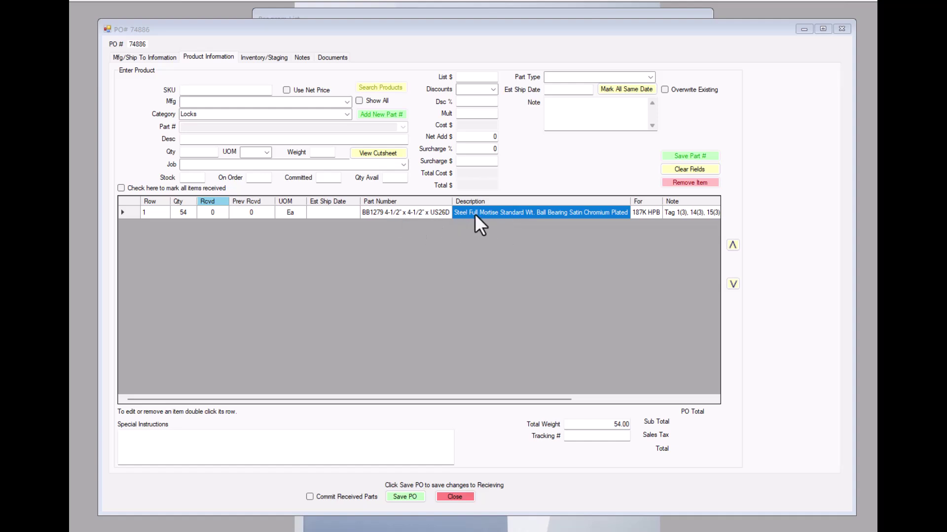
left_click(410, 213)
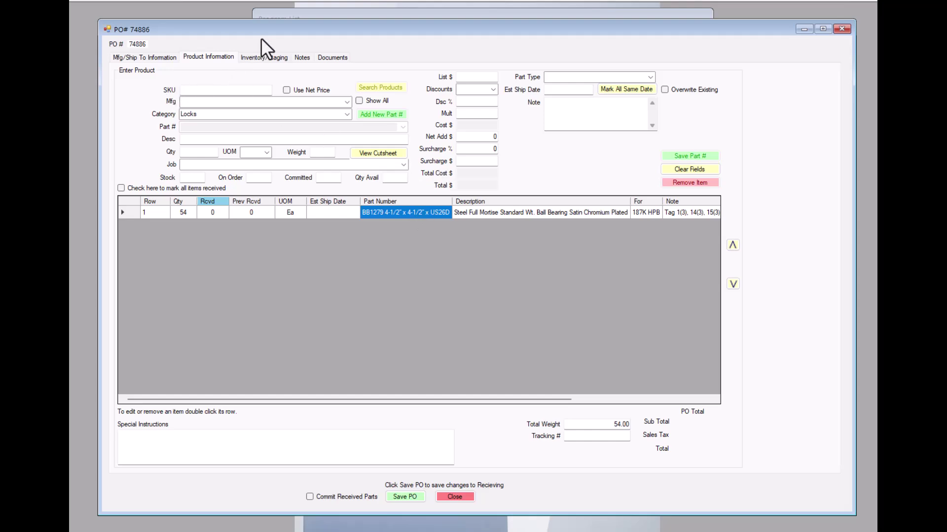
Step: Compare the full tag note in the product information with the tags in the Door/Hardware Schedules hardware list
left_click_drag(277, 27, 295, 176)
left_click(350, 18)
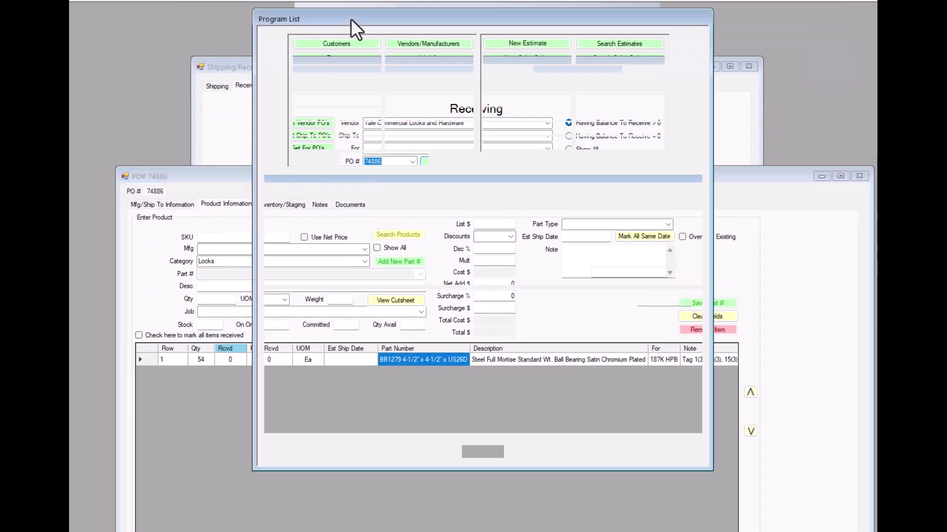
left_click_drag(741, 173, 725, 14)
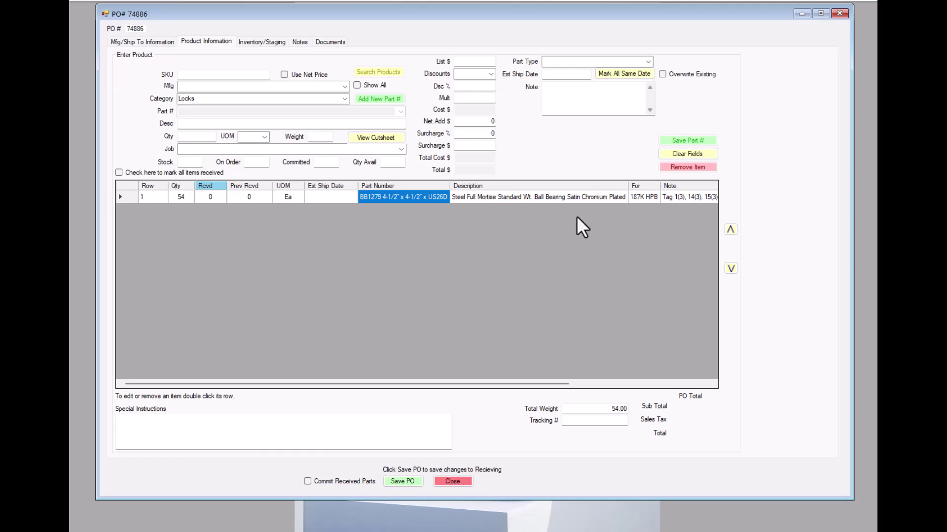
left_click_drag(548, 384, 720, 401)
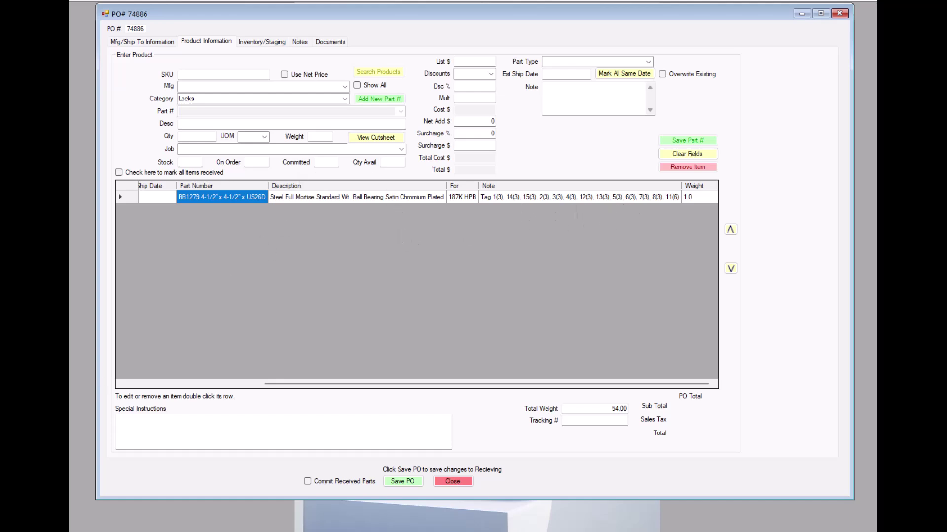
left_click(452, 482)
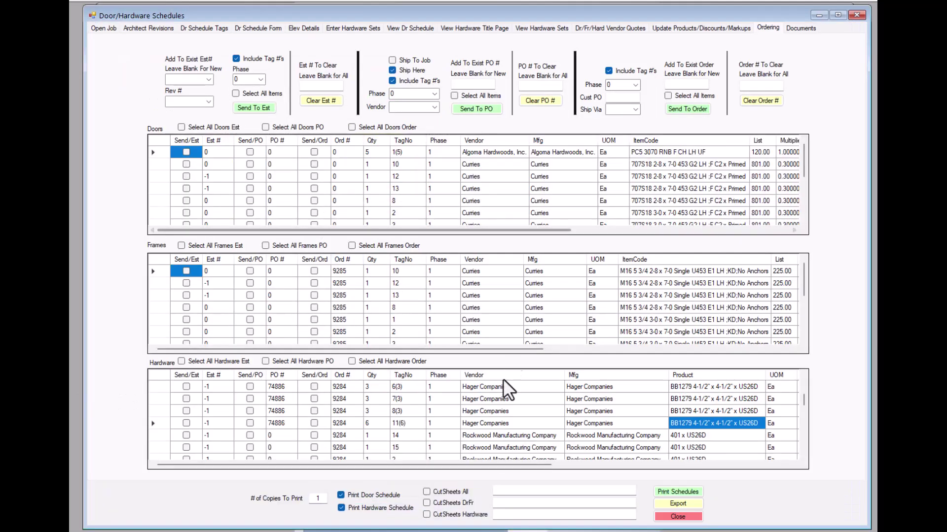
scroll(395, 414, "down", 5)
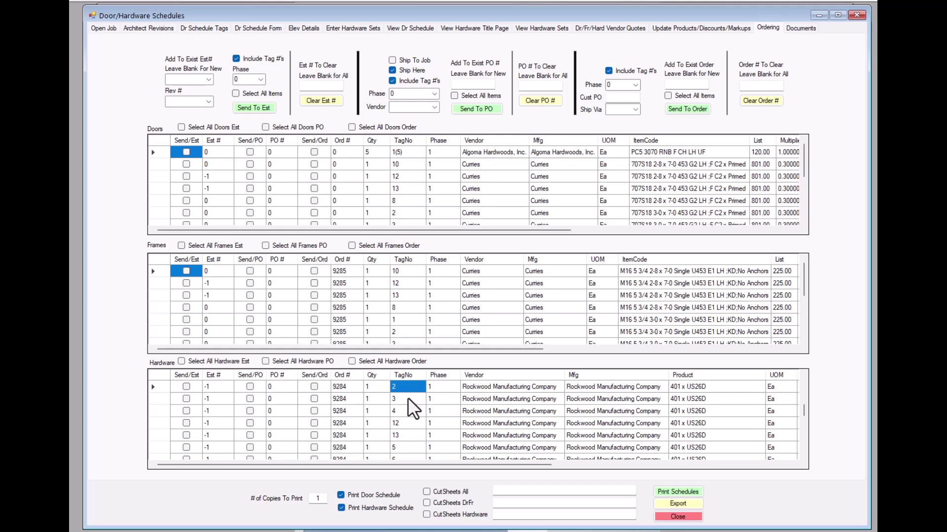
scroll(410, 394, "down", 2)
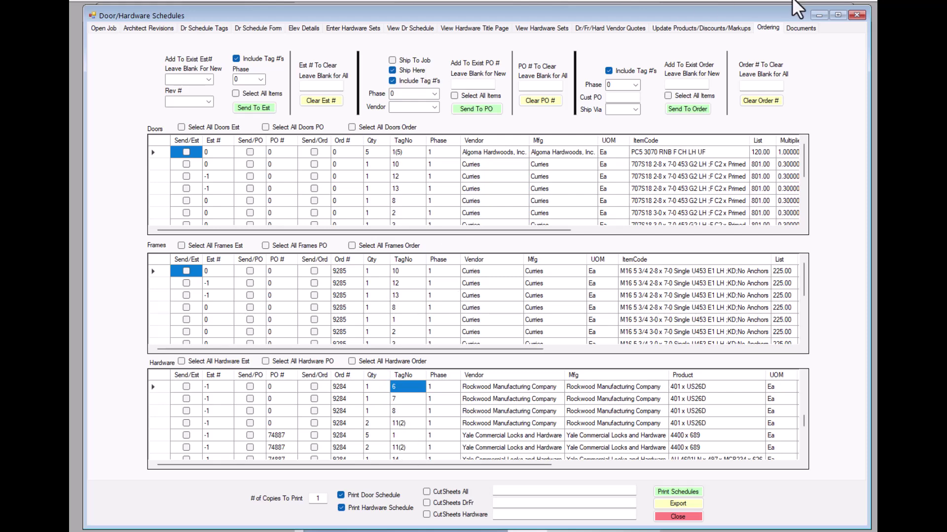
left_click(818, 15)
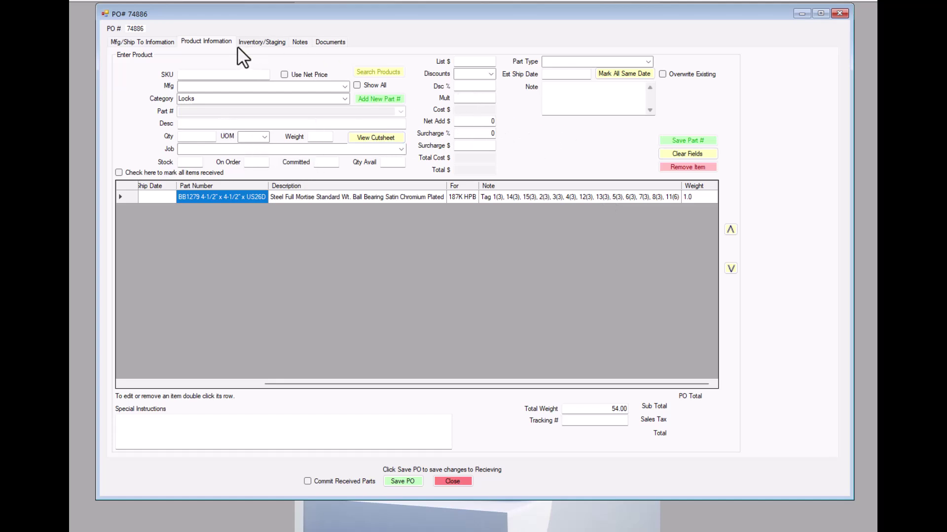
Step: Examine the hinge line's received quantity in the product information and its ordered and received quantities in the inventory and staging list
left_click_drag(422, 383, 238, 396)
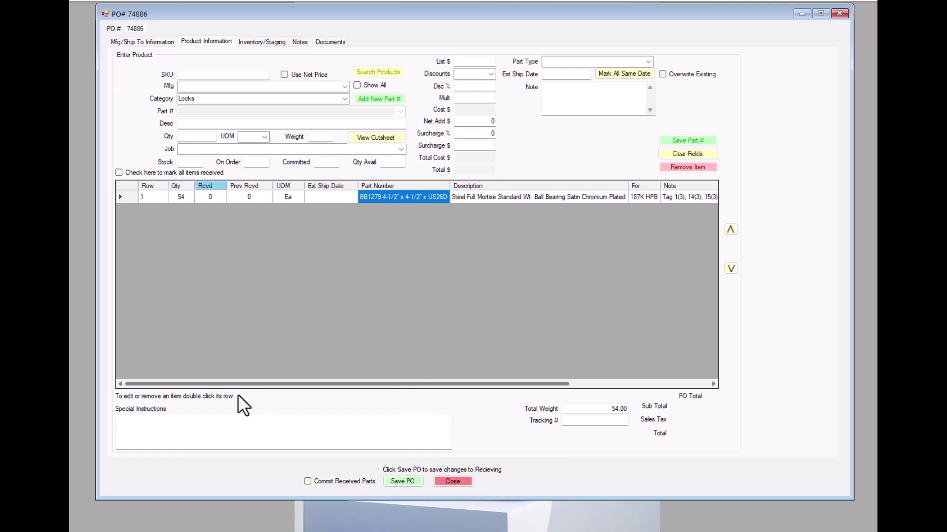
left_click(211, 197)
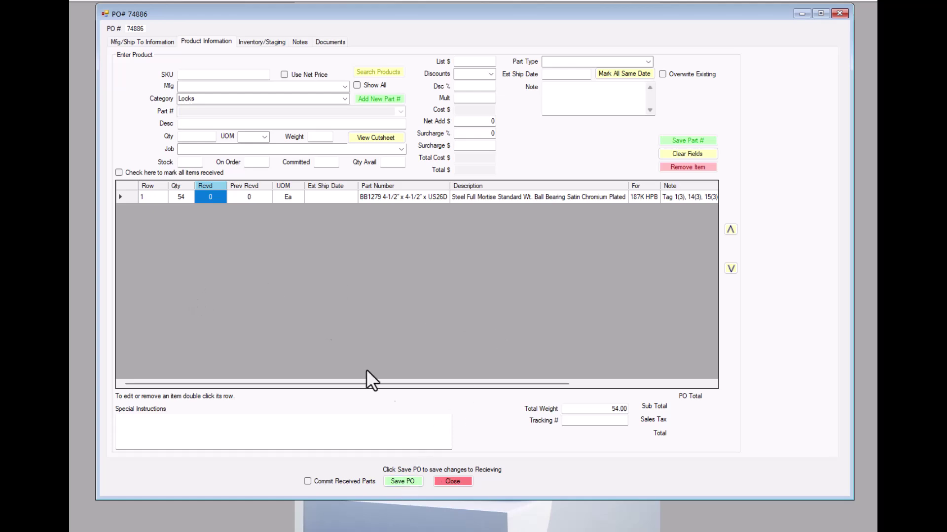
left_click(269, 41)
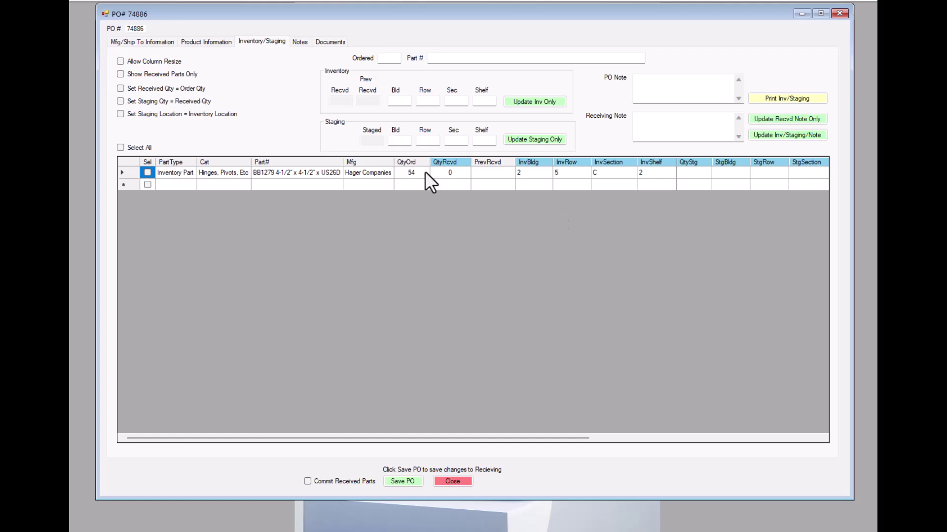
left_click(449, 171)
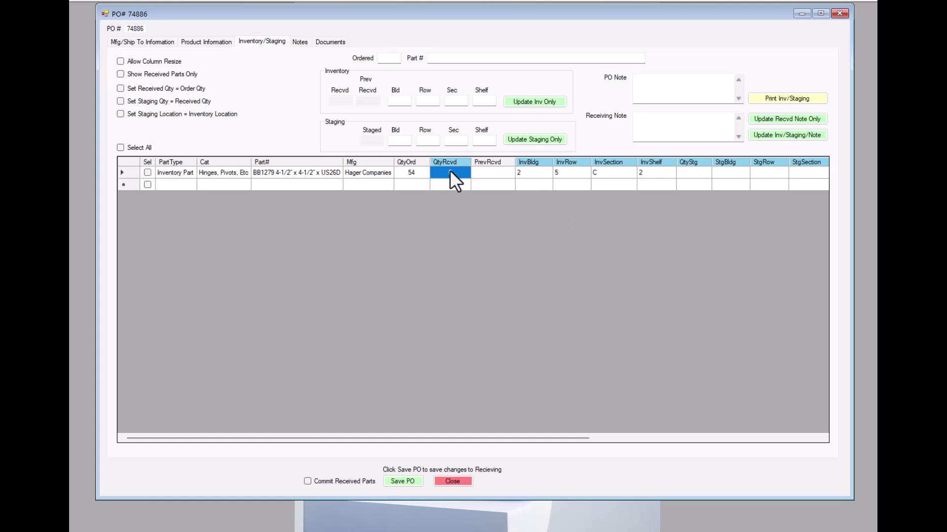
left_click(409, 172)
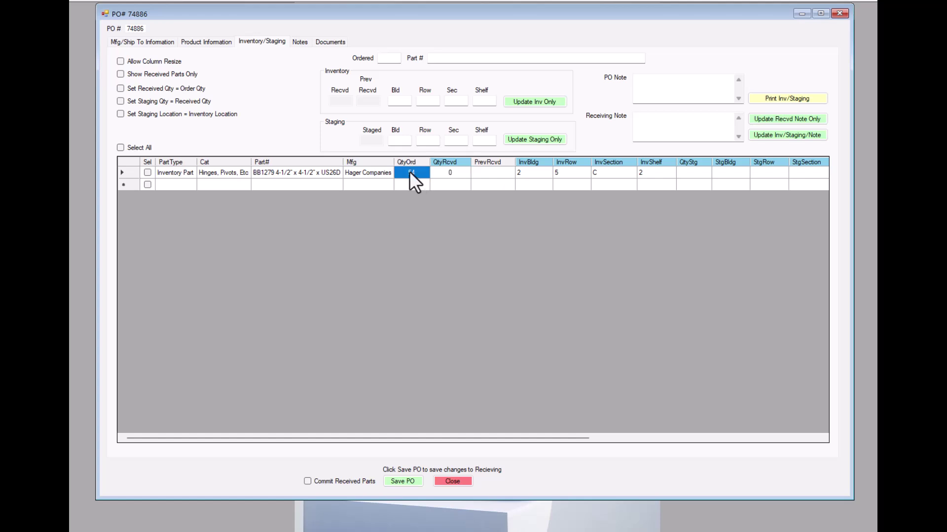
Step: Select all parts in the inventory and staging list and set their received quantity equal to the order quantity
left_click(120, 88)
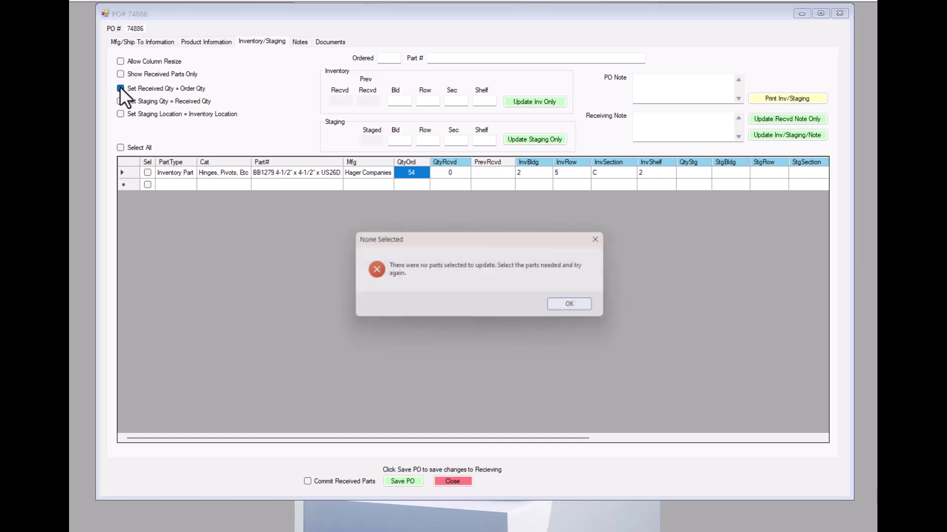
left_click(575, 306)
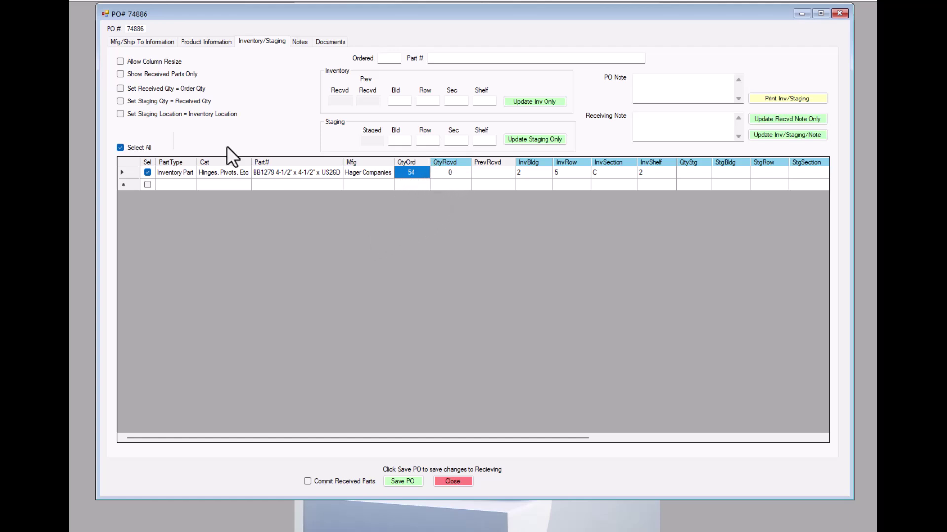
left_click(120, 89)
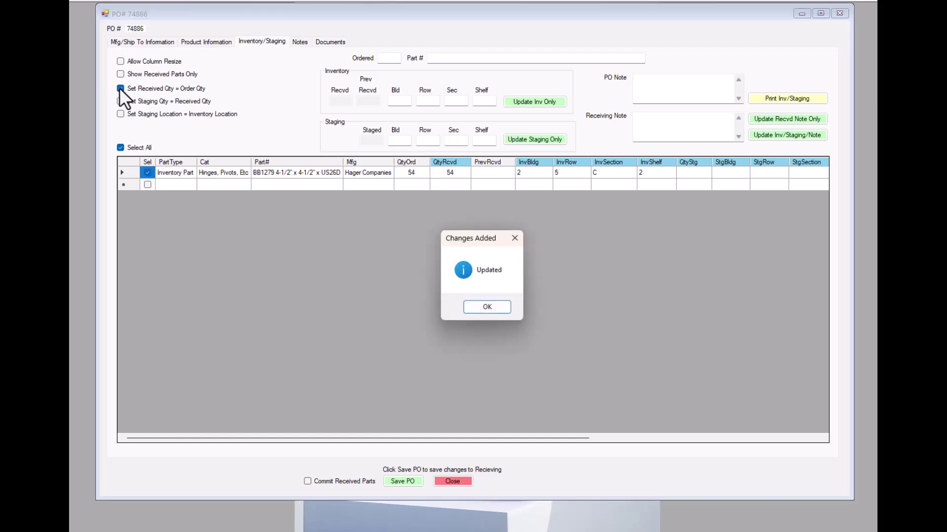
left_click(487, 307)
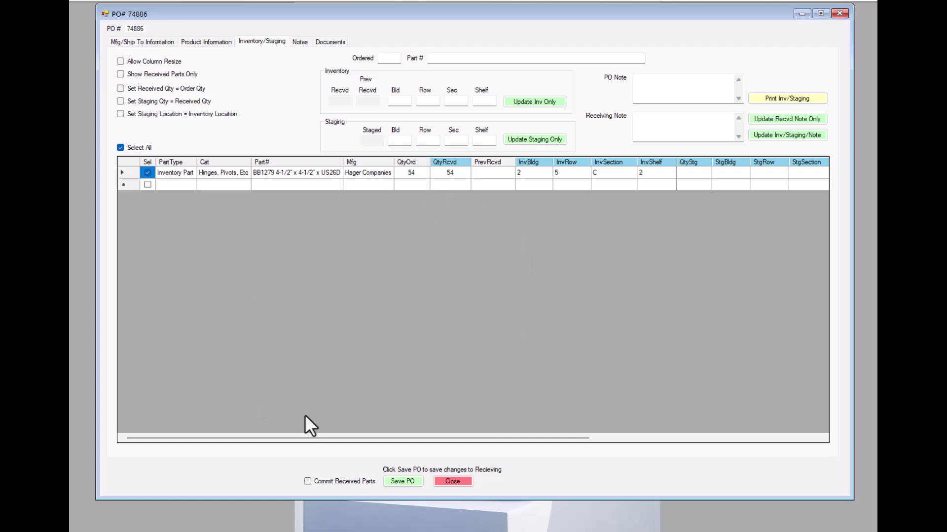
Step: Clear the hinge line's received quantity and deselect all parts
left_click(448, 172)
type("4")
left_click(120, 147)
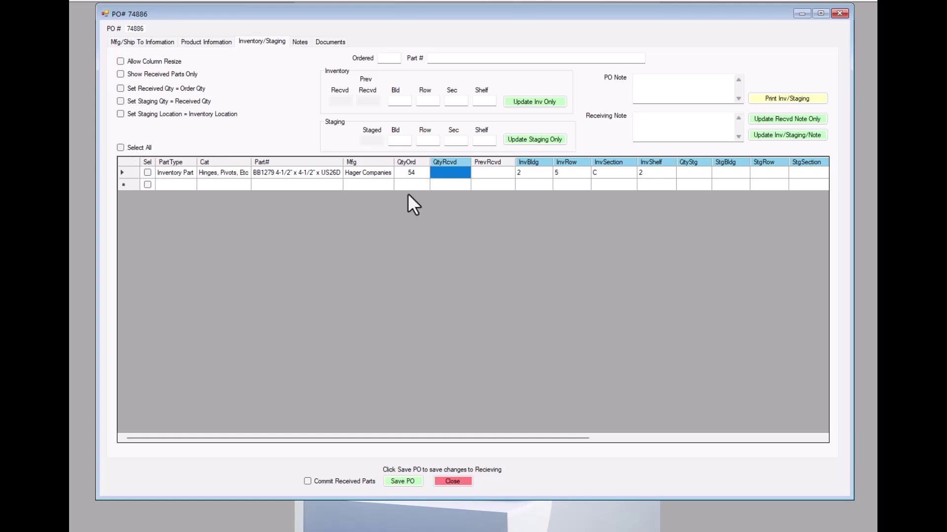
left_click(584, 185)
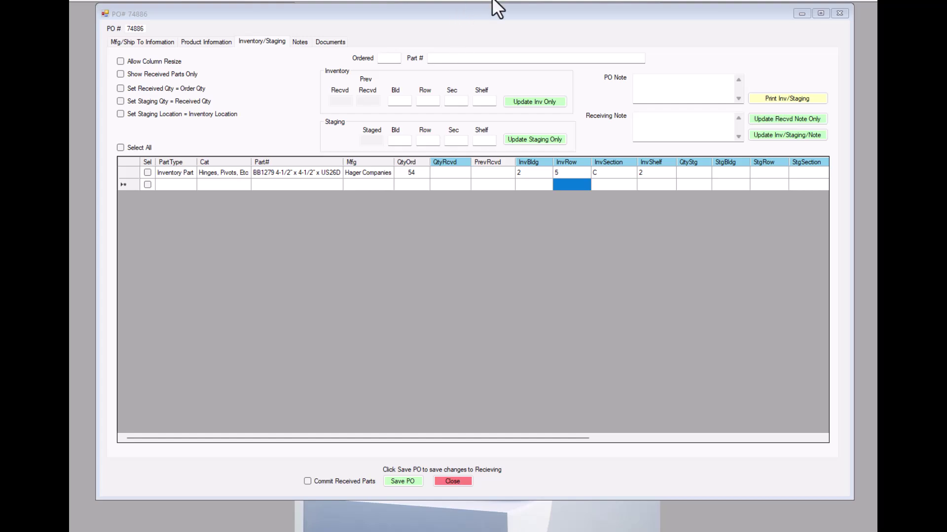
left_click_drag(490, 12, 481, 192)
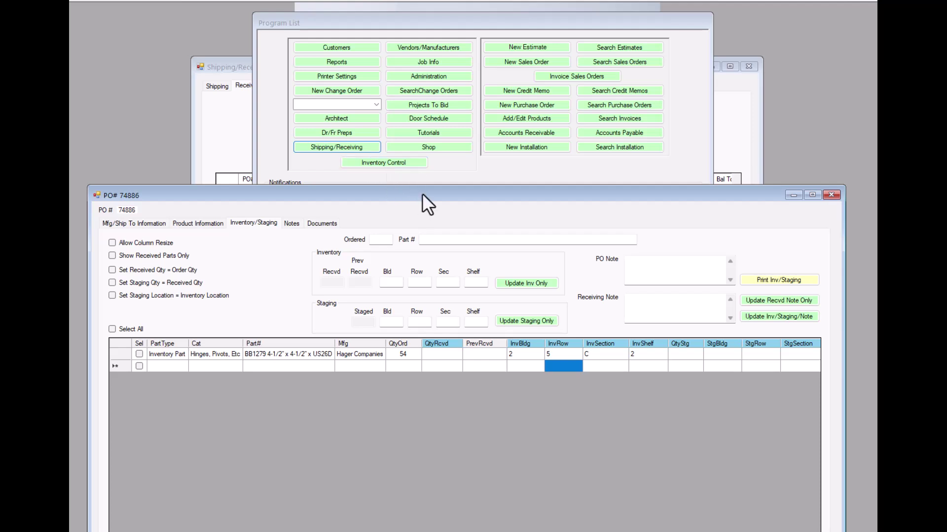
left_click_drag(422, 196, 424, 11)
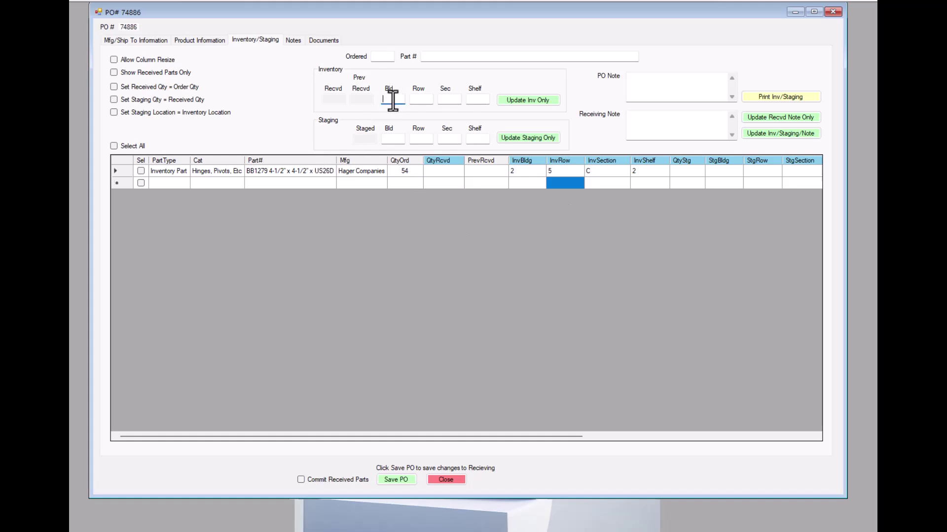
mouse_move(454, 531)
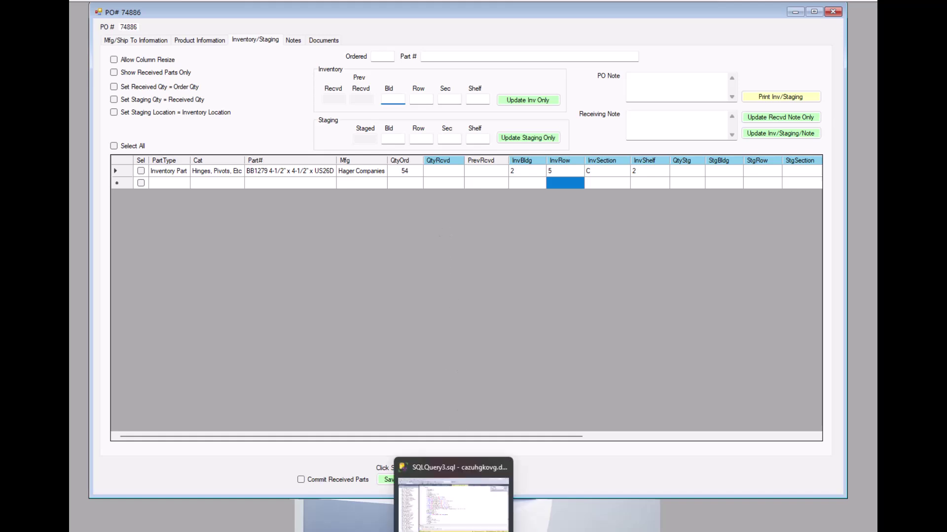
Step: Enter inventory building 2, row 5, section D and shelf 1, and try to update the inventory location without selecting a part
type("2")
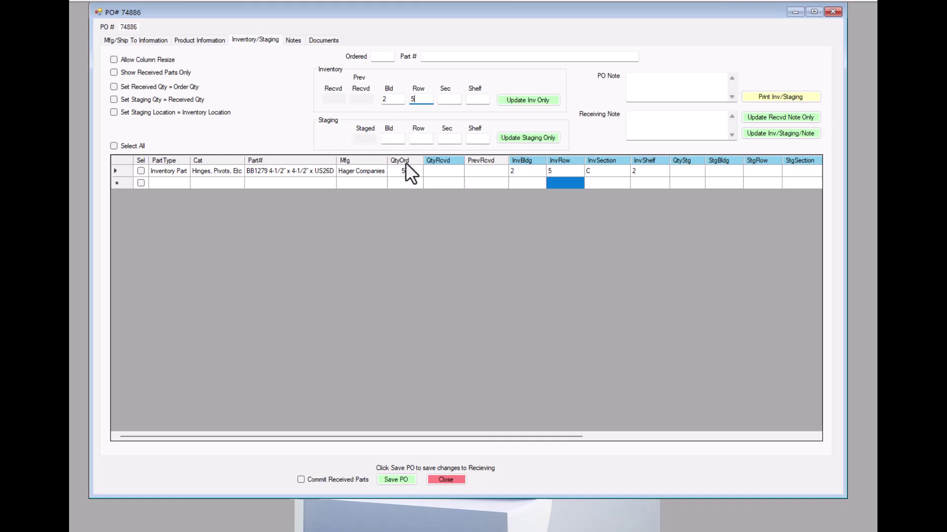
left_click(447, 99)
type("D")
left_click(633, 119)
left_click(477, 100)
type("1")
left_click(481, 101)
key("BackSpace")
left_click(527, 99)
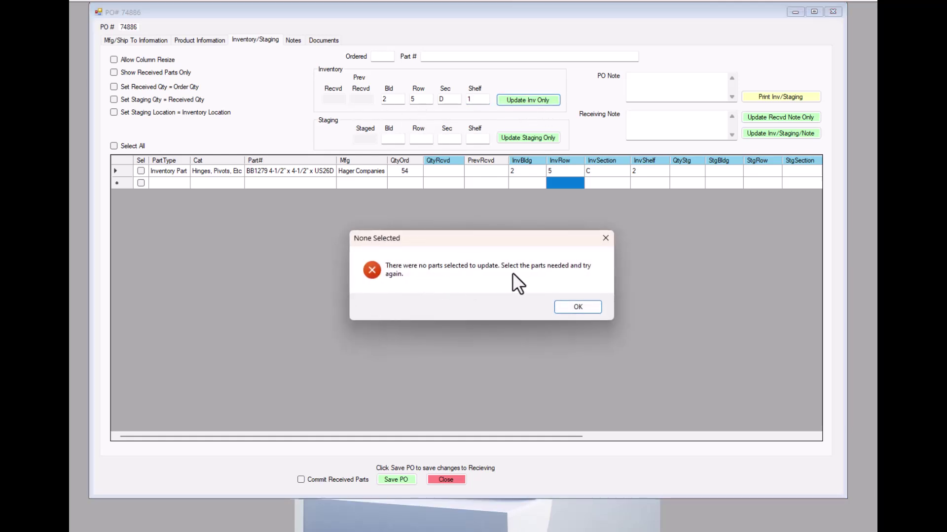
left_click(578, 308)
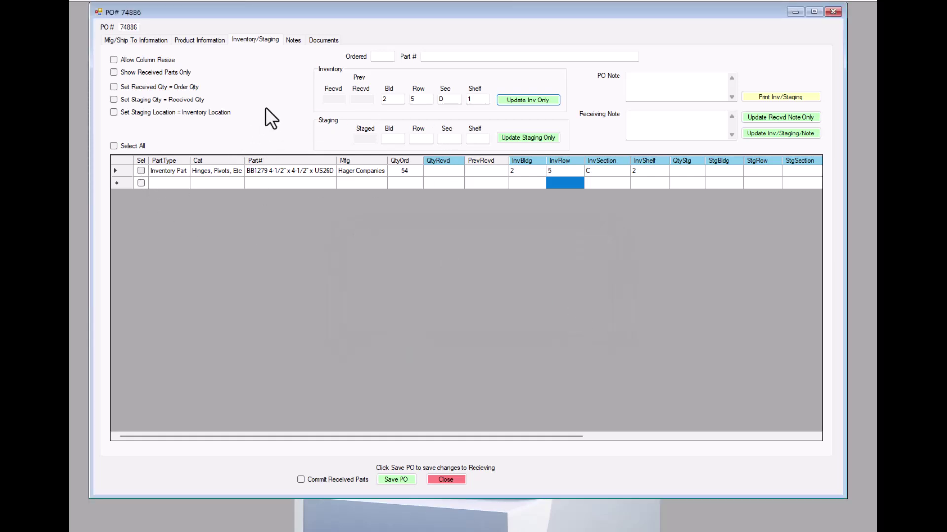
Step: Update only the hinge line's inventory location, using building 2 and row 5 with the section and shelf left blank
left_click(141, 170)
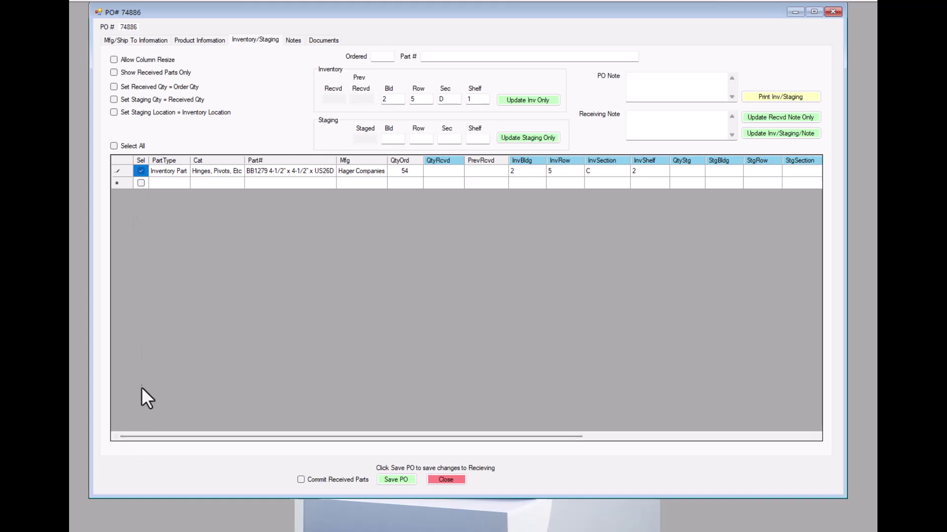
double_click(475, 100)
key("BackSpace")
double_click(443, 100)
key("BackSpace")
left_click(528, 100)
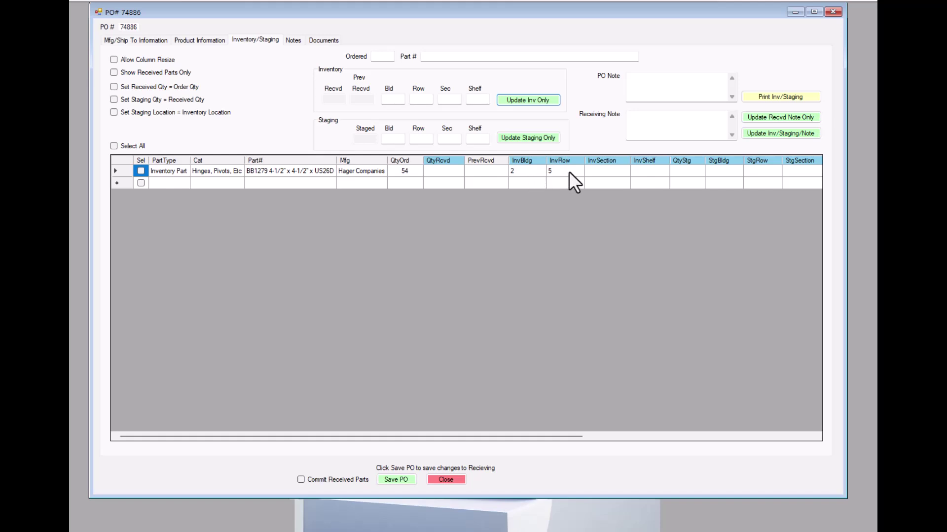
Step: Set the hinge line's inventory section to A directly in the inventory and staging list
left_click(607, 171)
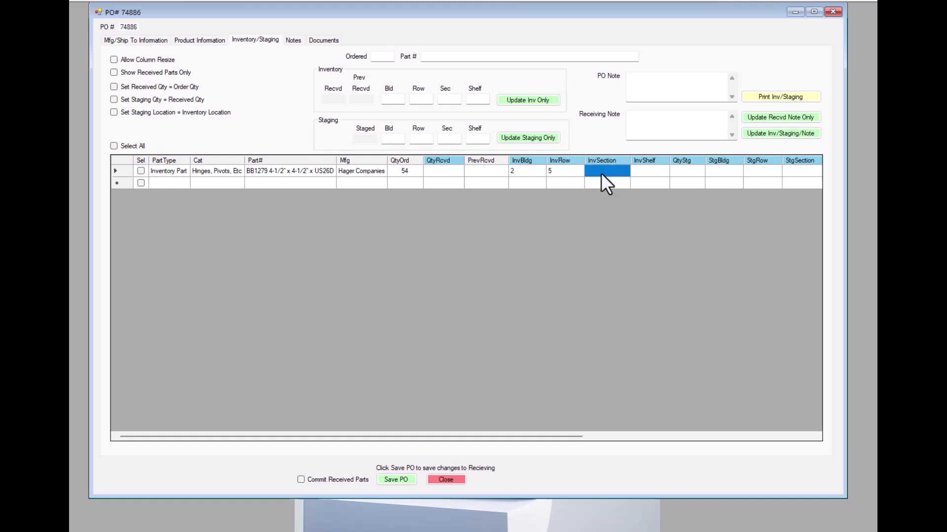
left_click(606, 180)
type("A")
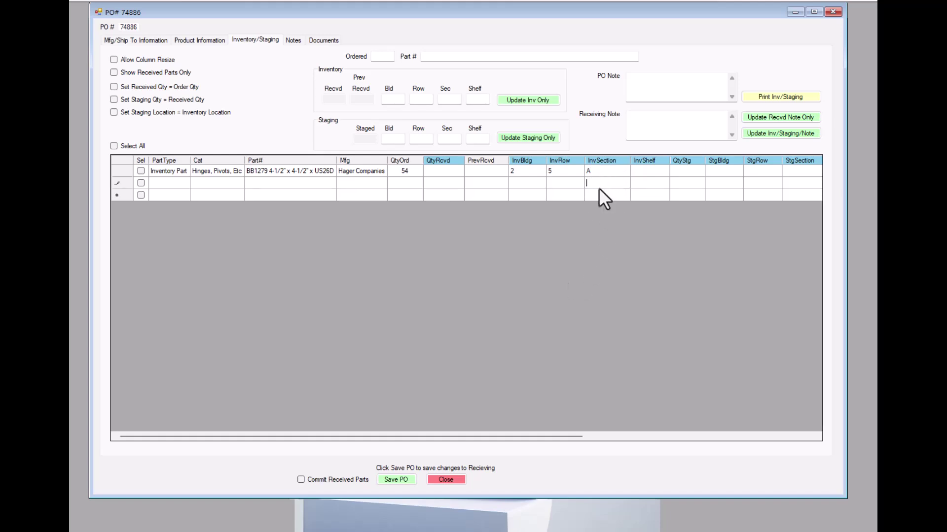
left_click(594, 183)
Step: Leave the inventory and staging list without saving, discarding its changes, and return to the reloaded list
left_click(198, 39)
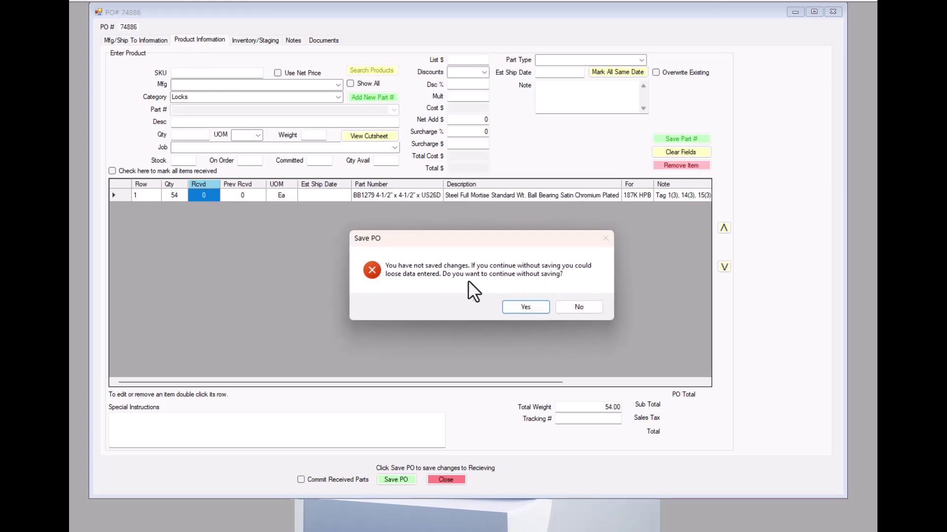
left_click(519, 306)
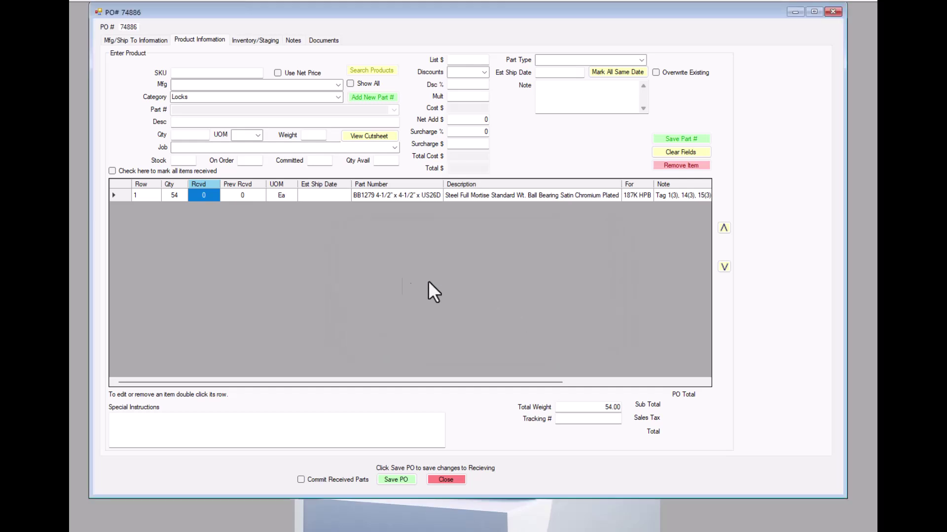
left_click(252, 40)
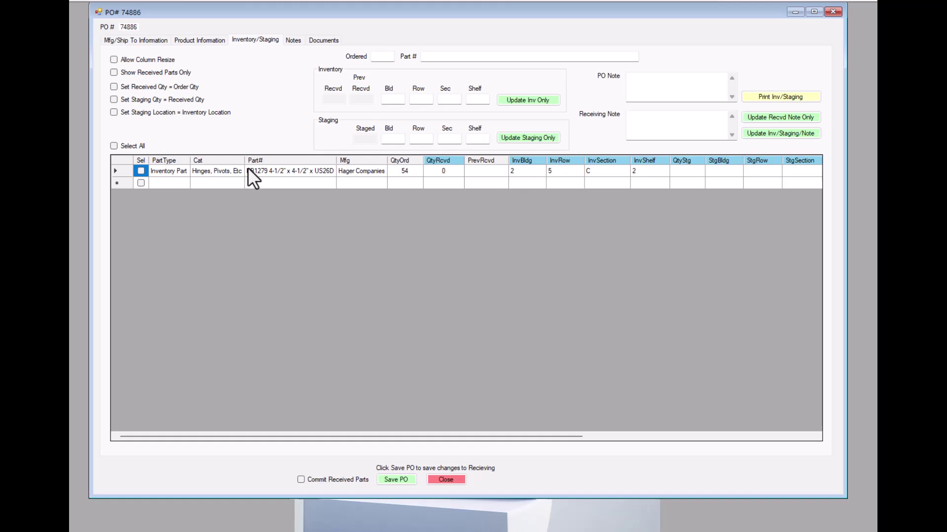
Step: Load the hinge line into the inventory entry fields and enter a received quantity of 48 with shelf 2
left_click(449, 171)
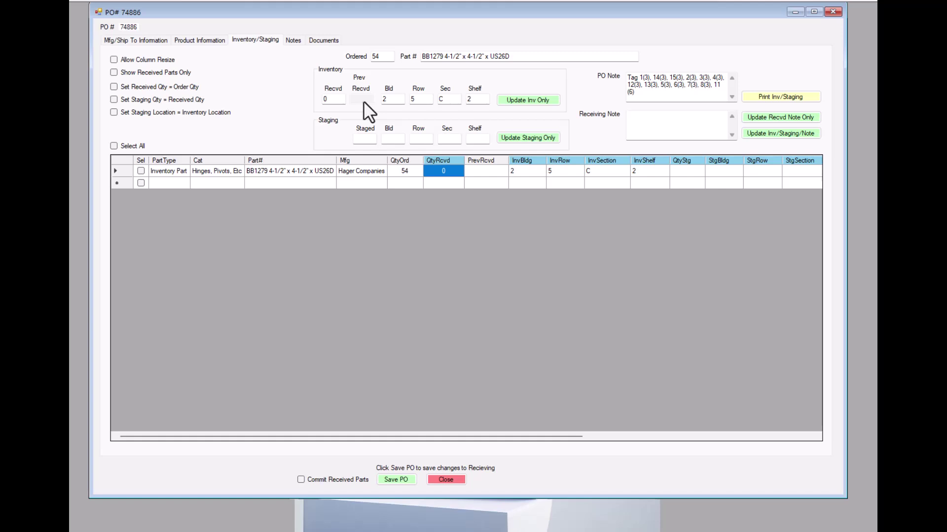
left_click(469, 98)
type("2")
double_click(326, 99)
type("48")
Step: Copy the PO note into the receiving note and remove tags 1(3) and 14(3) from the copy
left_click_drag(656, 96, 594, 63)
key("ctrl+c")
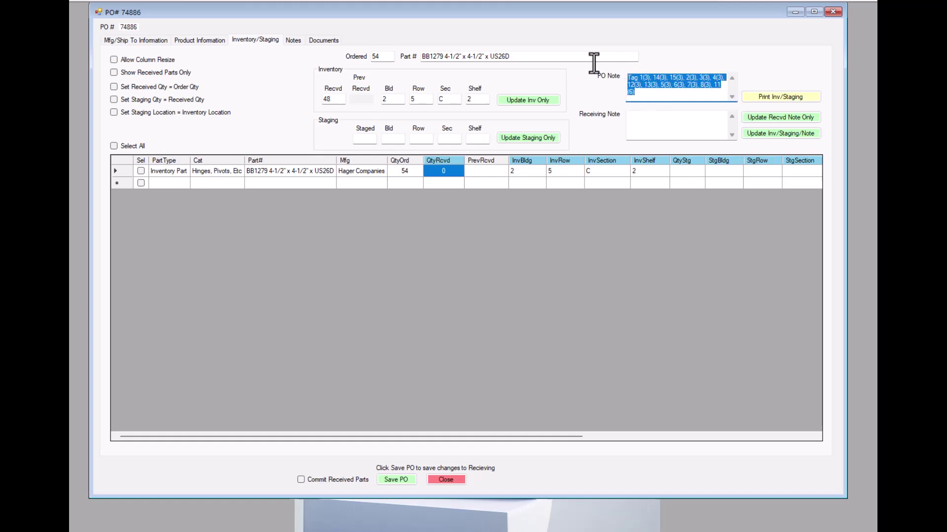
left_click(644, 123)
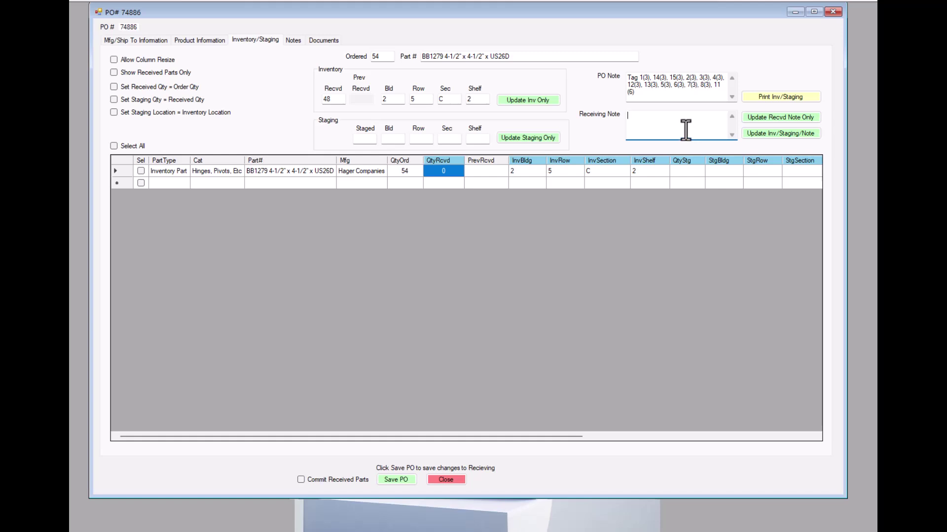
key("ctrl+v")
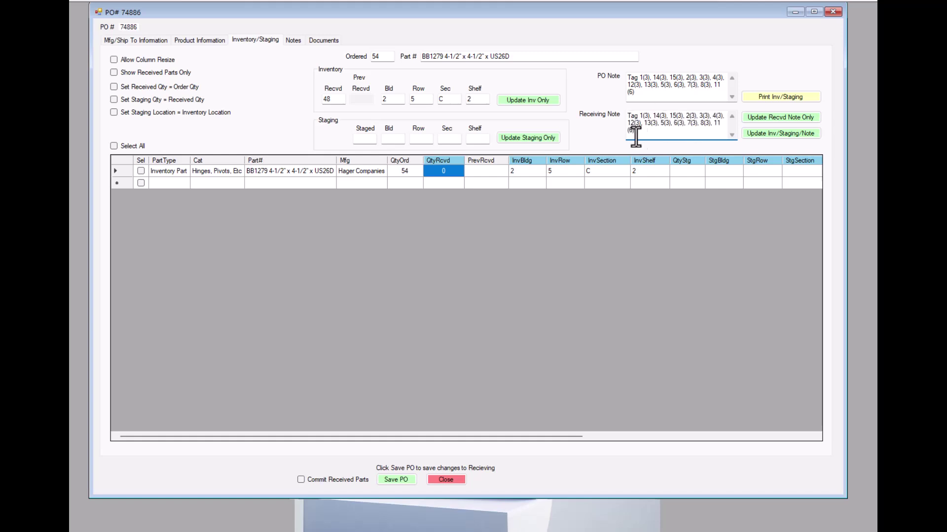
left_click_drag(638, 116, 668, 116)
key("Delete")
key("BackSpace")
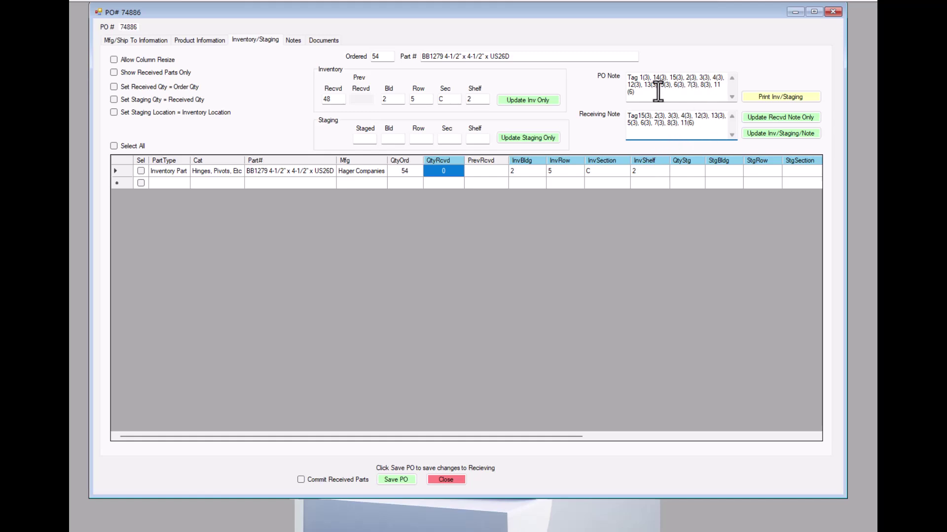
Step: Replace the receiving note with "Missing Tag 1, 14" and apply only the inventory update to the hinge line
left_click_drag(715, 125, 610, 112)
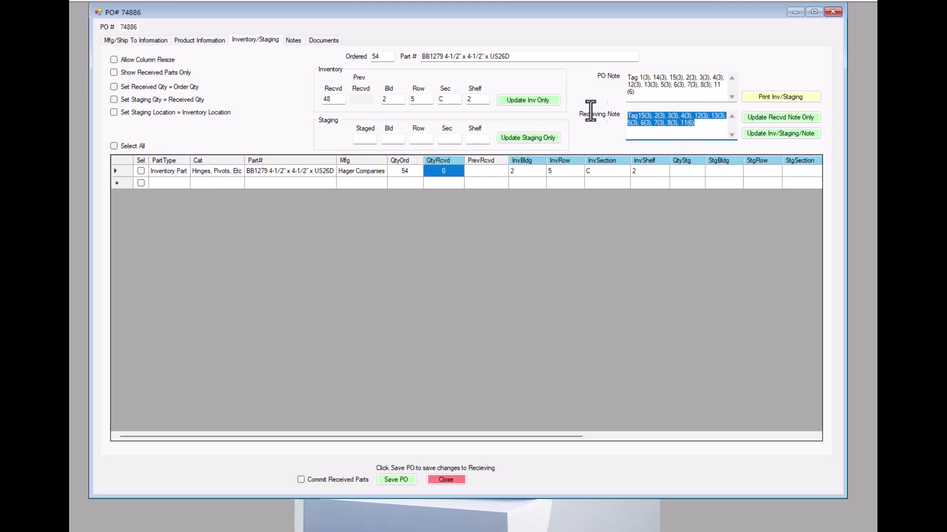
type("mISSING")
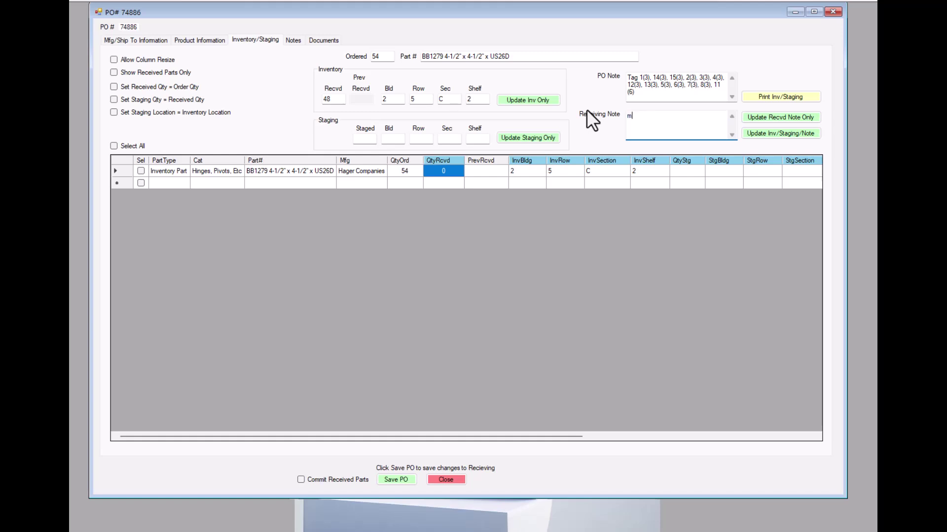
key("BackSpace")
key("BackSpace")
key("BackSpace")
key("BackSpace")
key("BackSpace")
key("BackSpace")
key("BackSpace")
type("Missing")
type("Tag 1, 14")
key("BackSpace")
key("BackSpace")
type("14")
left_click(524, 99)
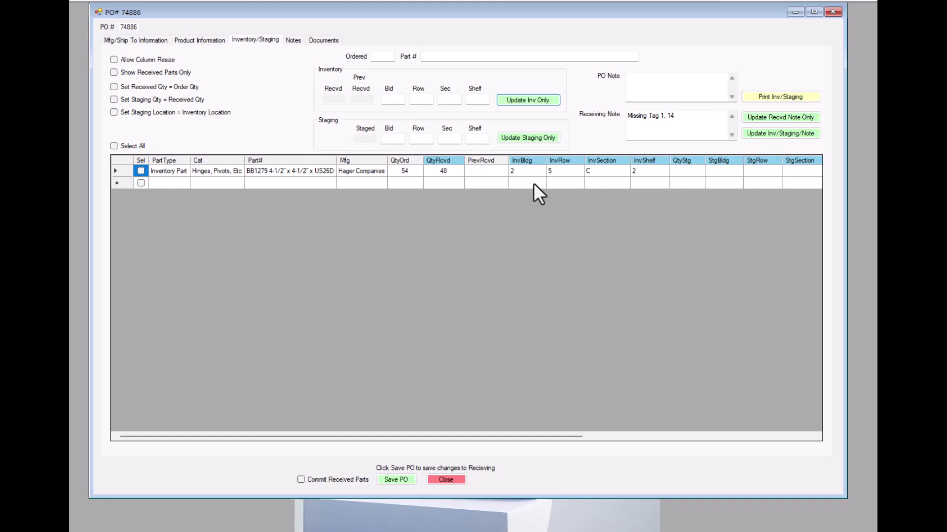
Step: Set the hinge line's inventory shelf to 4 and apply only the inventory update
left_click(559, 170)
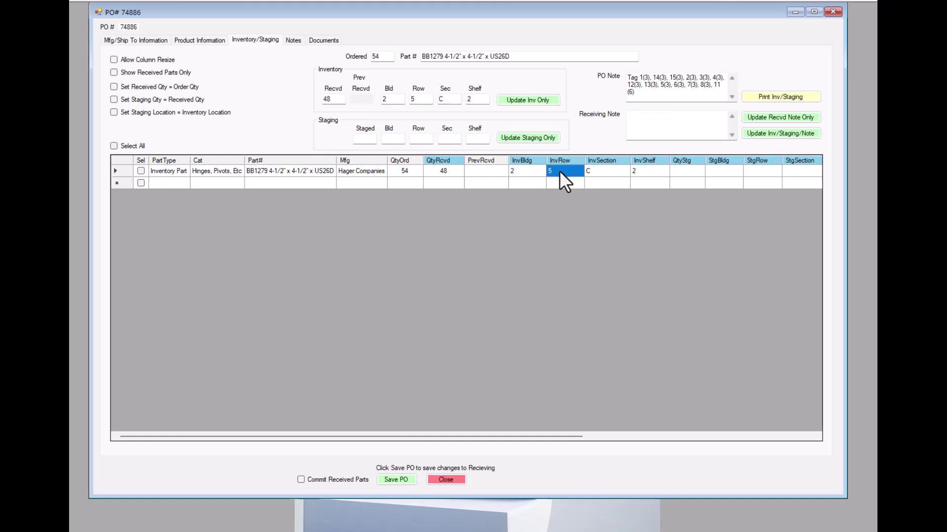
double_click(472, 100)
type("4")
left_click(526, 99)
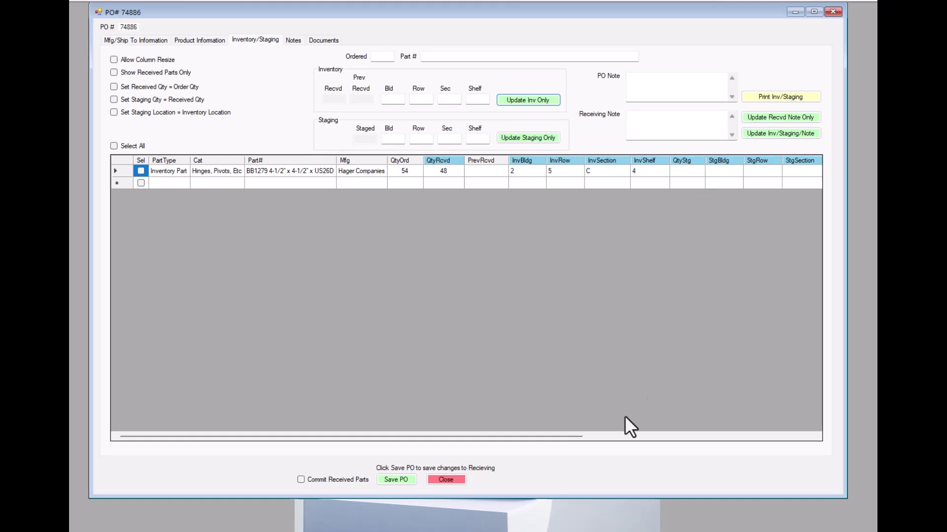
Step: Select the hinge line and update only its staging location to building 1, row 5, section F and shelf 1
left_click_drag(563, 435, 666, 436)
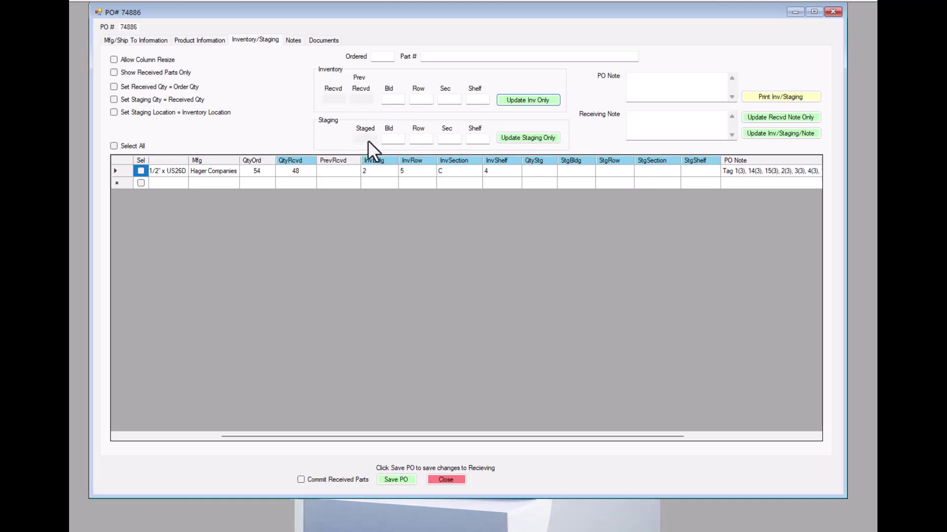
left_click(141, 171)
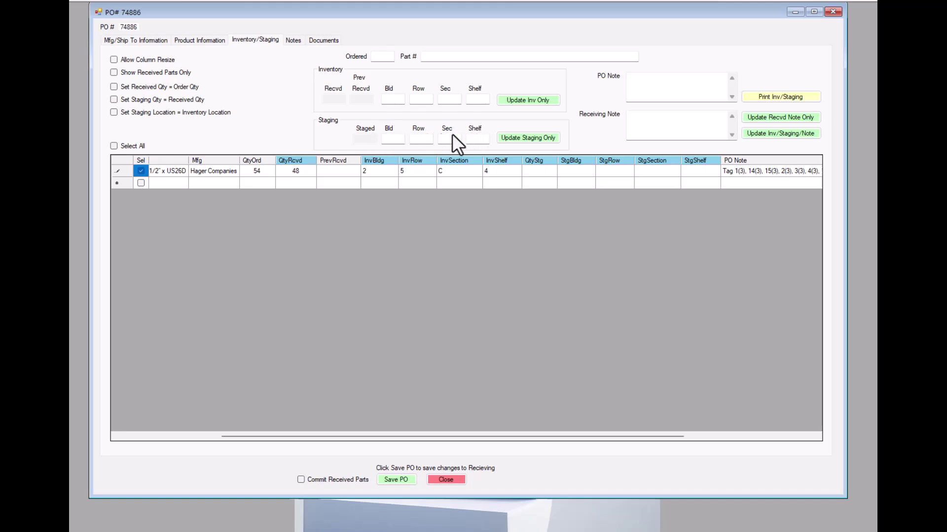
left_click(396, 139)
type("1")
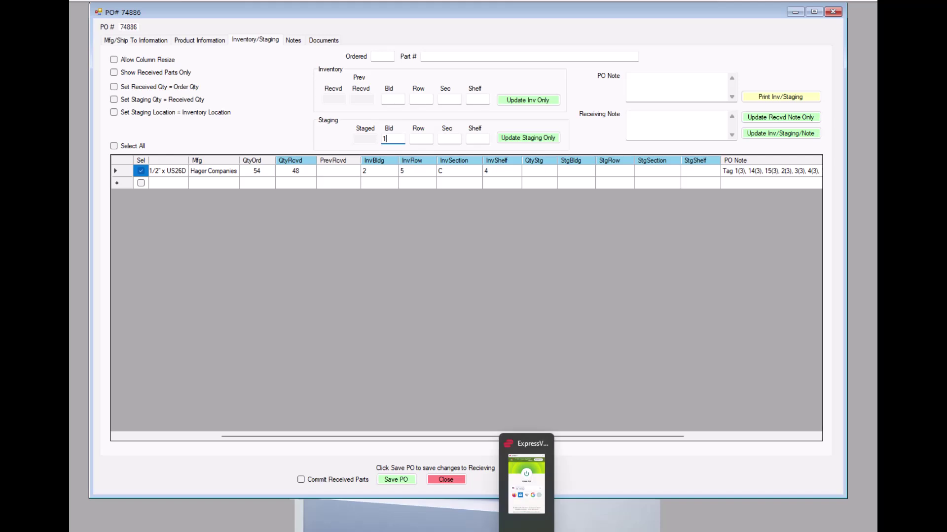
left_click(420, 138)
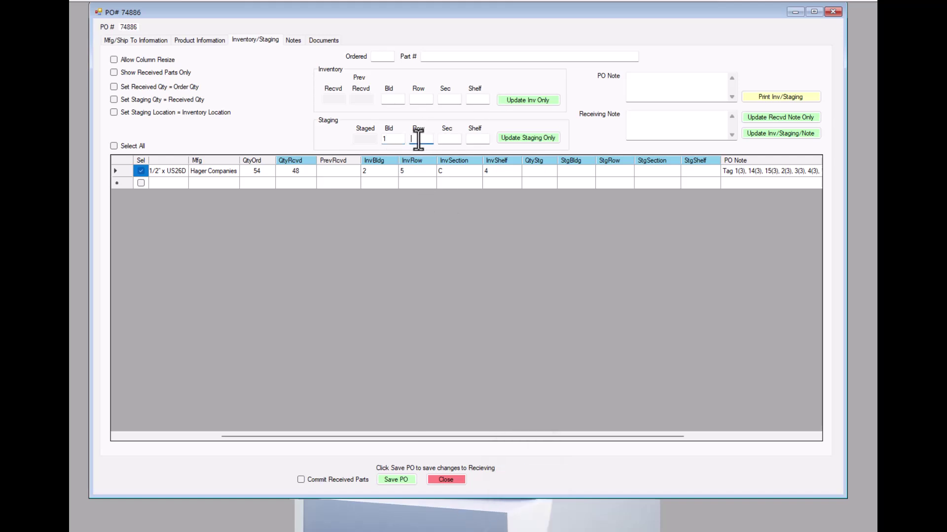
type("5")
left_click(447, 137)
type("F")
left_click(473, 138)
type("1")
left_click(540, 137)
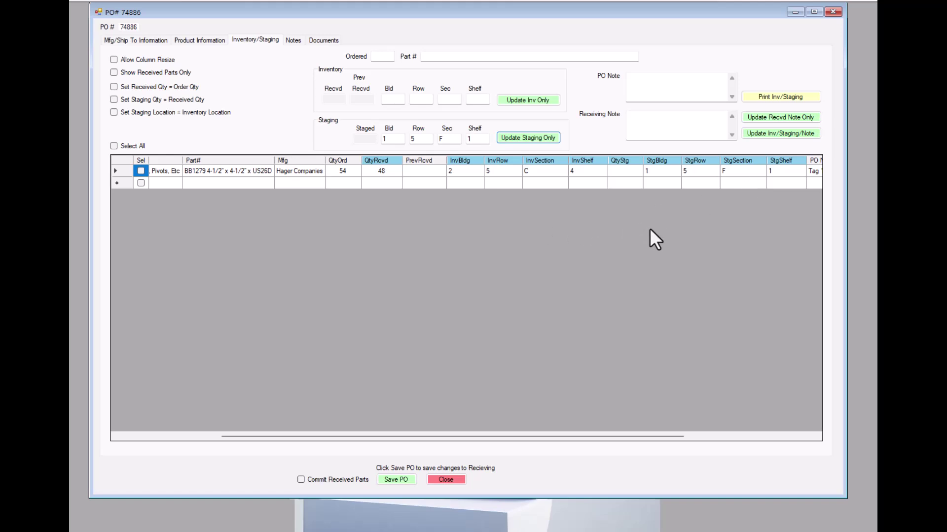
Step: Set the hinge line's staging quantity to 48 and apply only the staging update
left_click(622, 171)
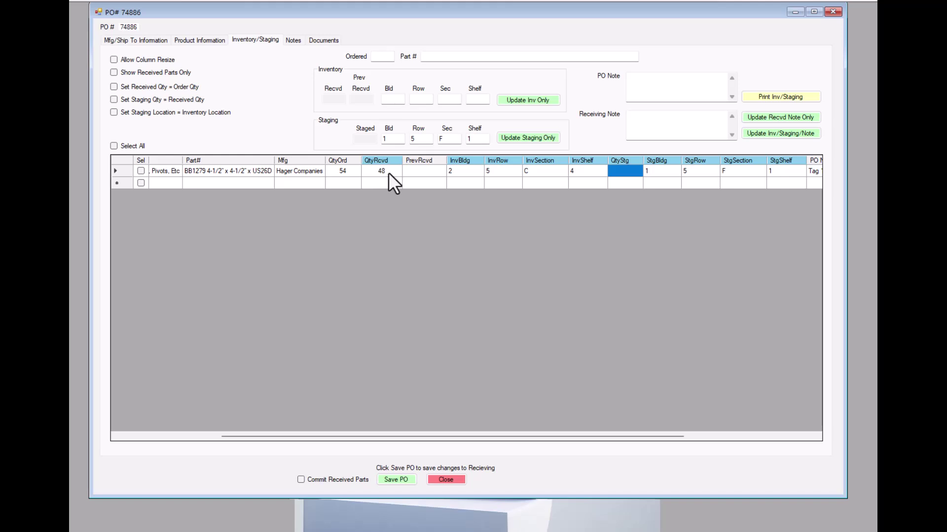
left_click(623, 171)
type("48")
left_click(473, 170)
left_click_drag(362, 139, 310, 141)
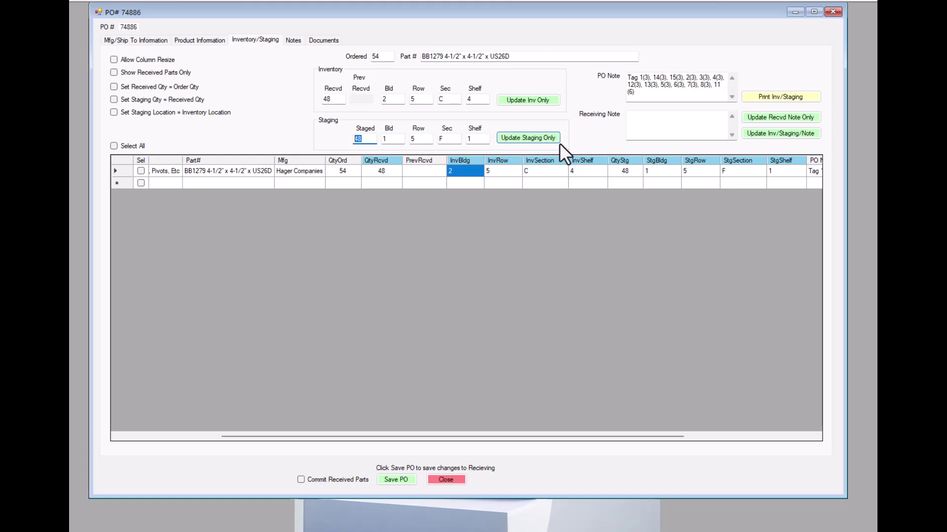
left_click(525, 137)
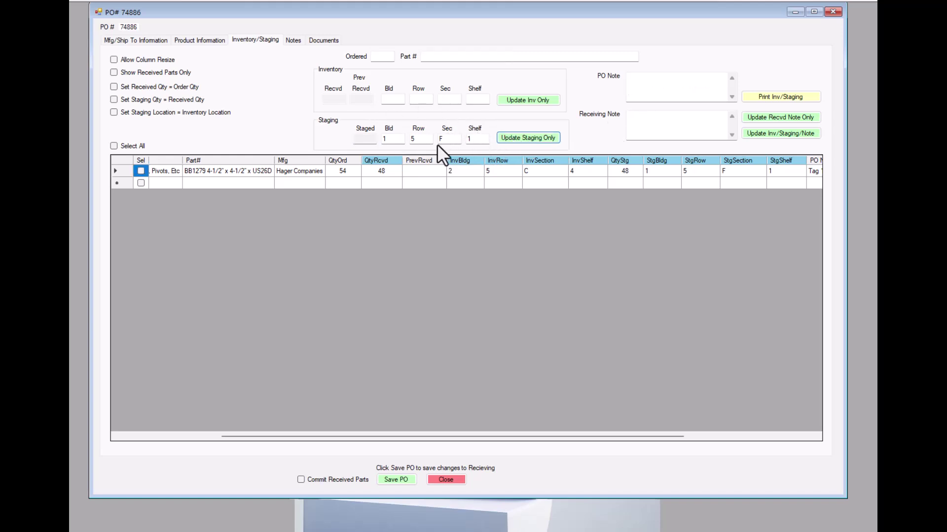
left_click(388, 139)
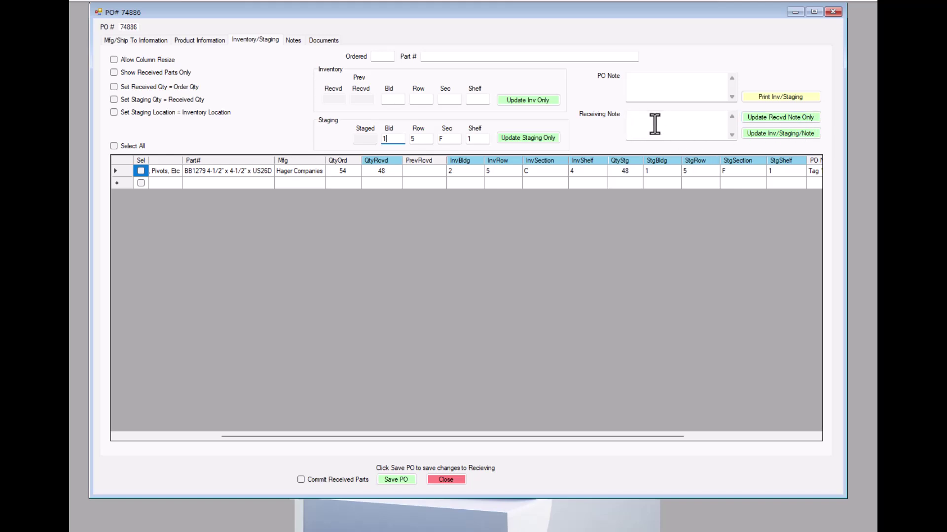
Step: Enter the receiving note "Missing Tag 1, 14" and try to update only the note without selecting a part
left_click_drag(598, 437, 755, 441)
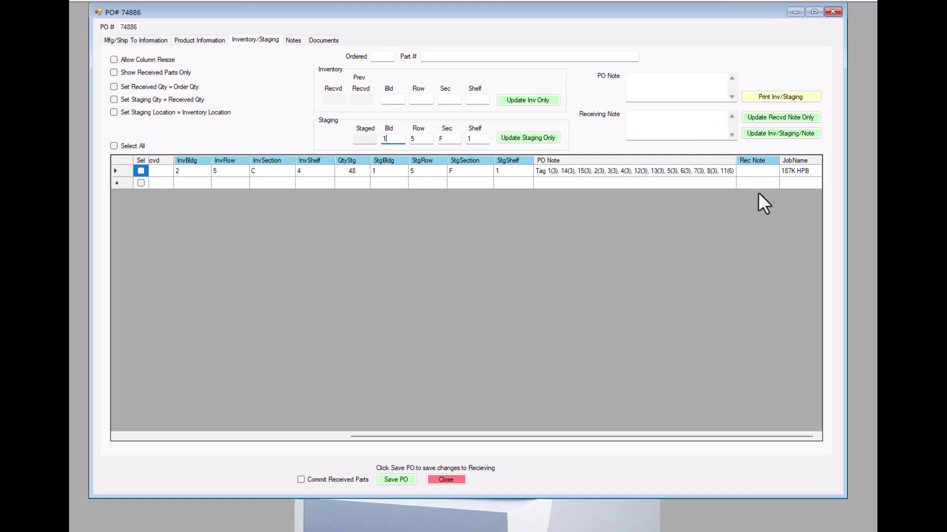
left_click(659, 121)
type("Missing Tag 1. 14")
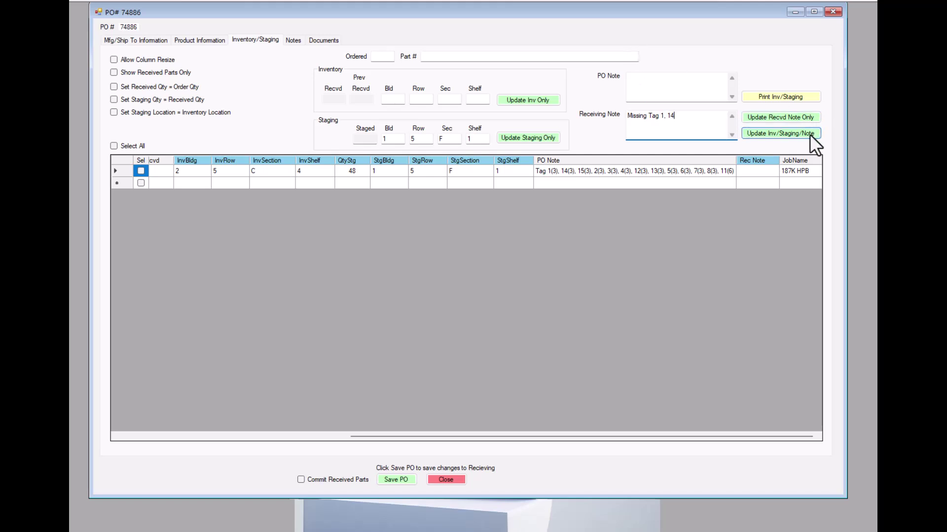
left_click(776, 117)
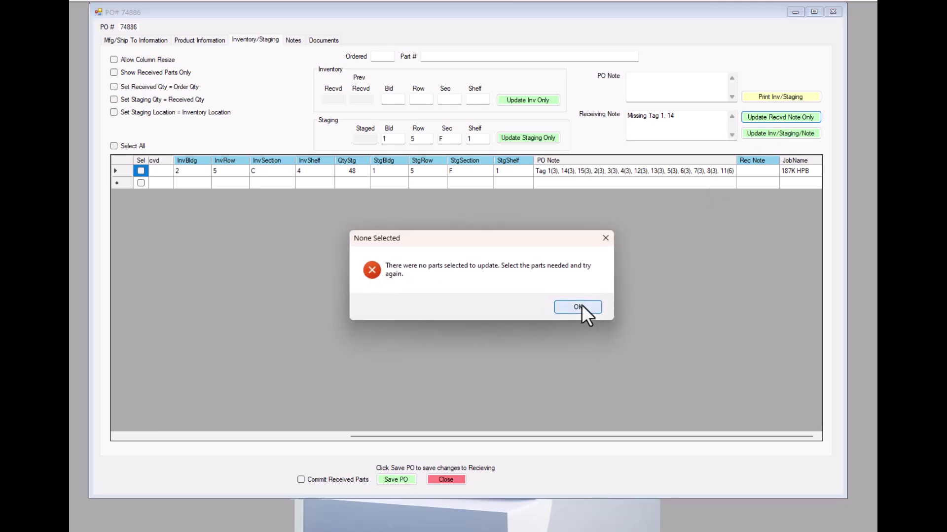
left_click(581, 305)
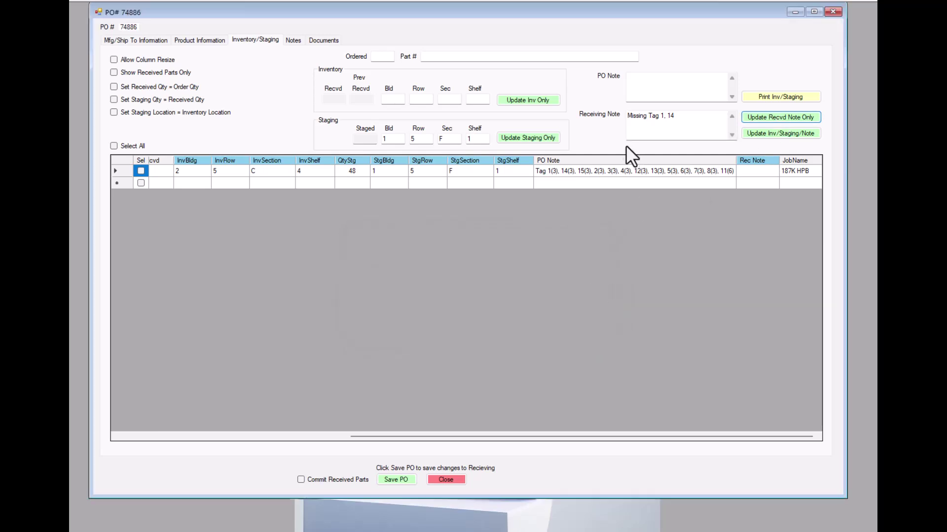
Step: Select the hinge line, apply only the receiving note update, and check the line's receiving note
left_click(141, 171)
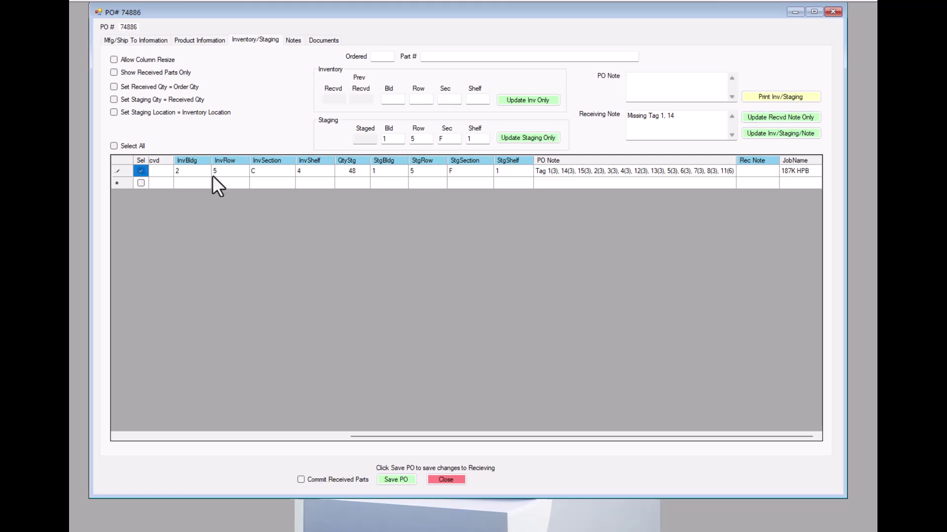
left_click(780, 116)
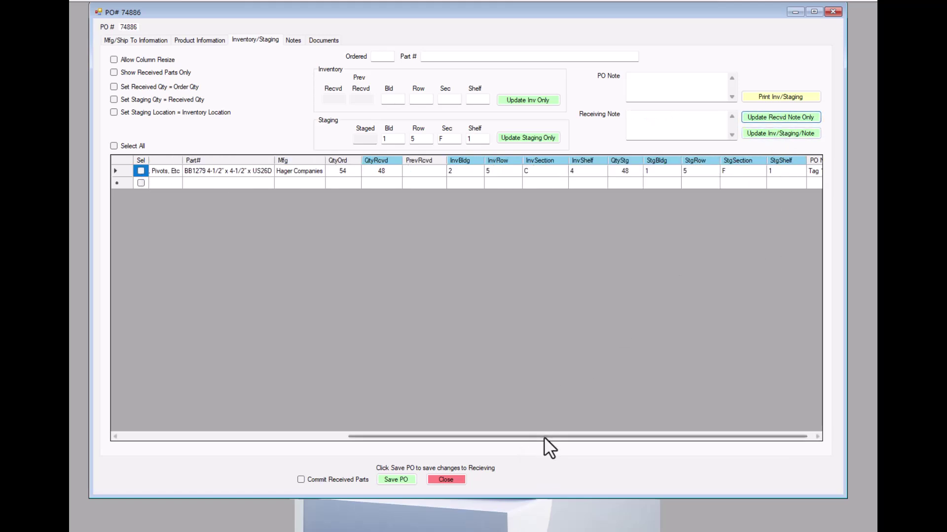
left_click_drag(544, 437, 559, 436)
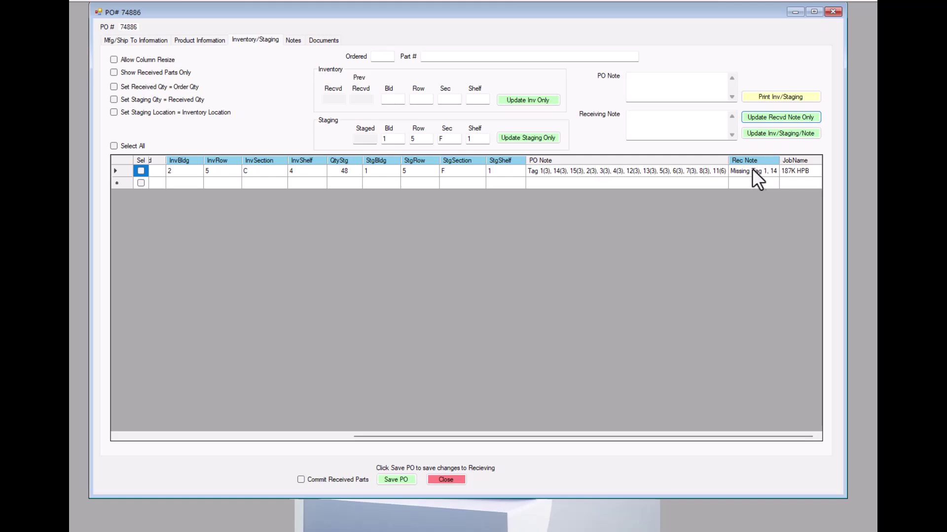
Step: Discard the unsaved line changes by leaving and reopening the inventory and staging list, and load the hinge line for editing
left_click(203, 40)
left_click(256, 40)
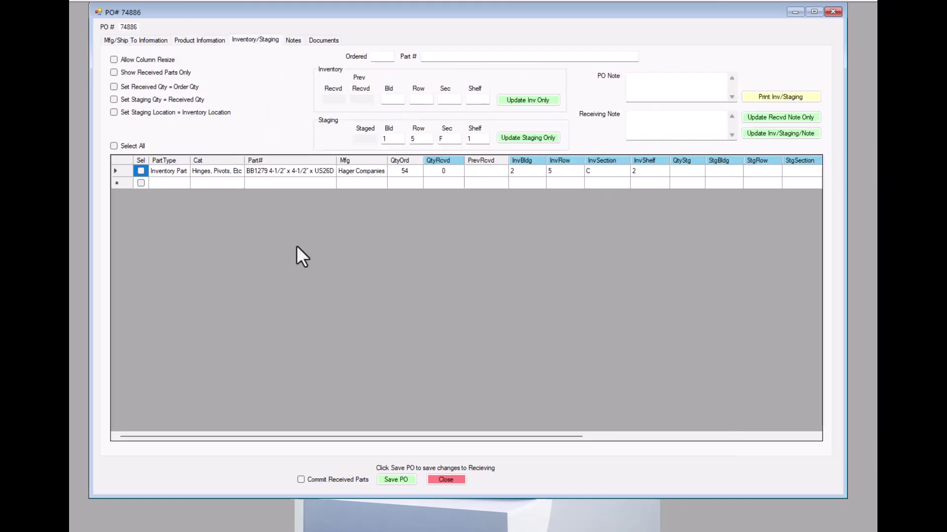
left_click_drag(543, 435, 645, 444)
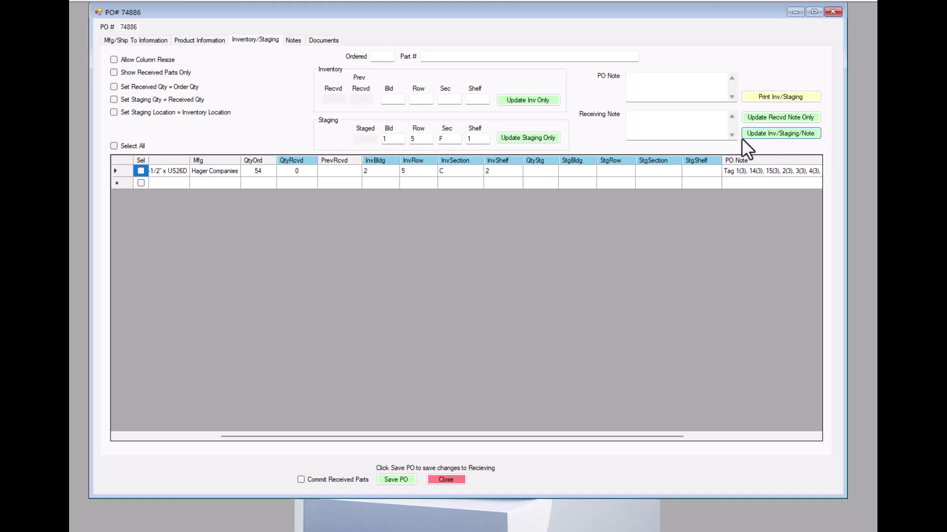
left_click(457, 170)
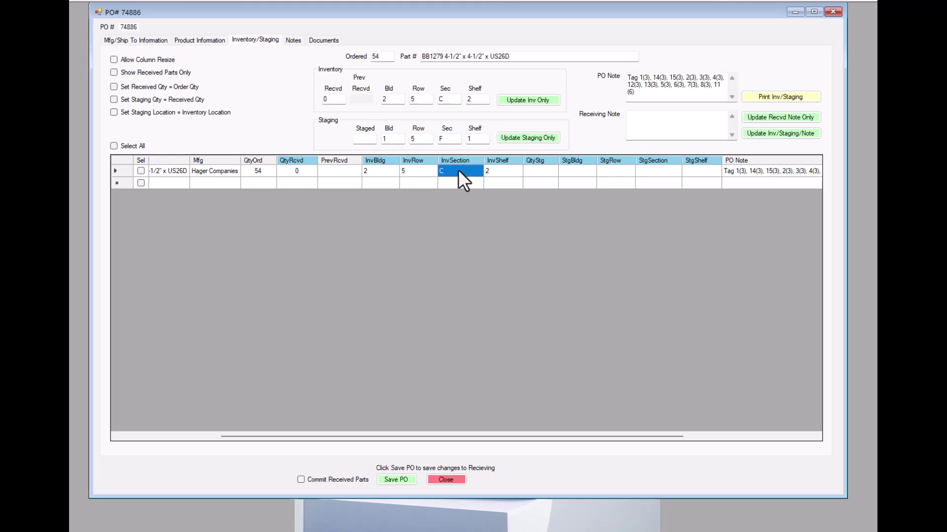
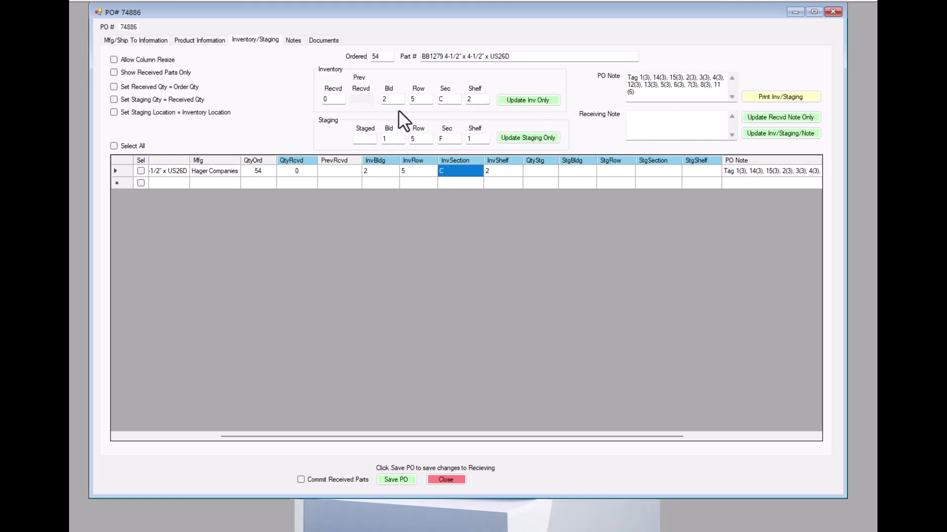
Step: Set the hinge line's received and staged quantities to 48, add receiving note "Missing Tag 1, 14", and apply the combined inventory, staging and note update
double_click(326, 98)
type("48")
left_click(366, 140)
type("48")
left_click(655, 122)
type("Missing Ta")
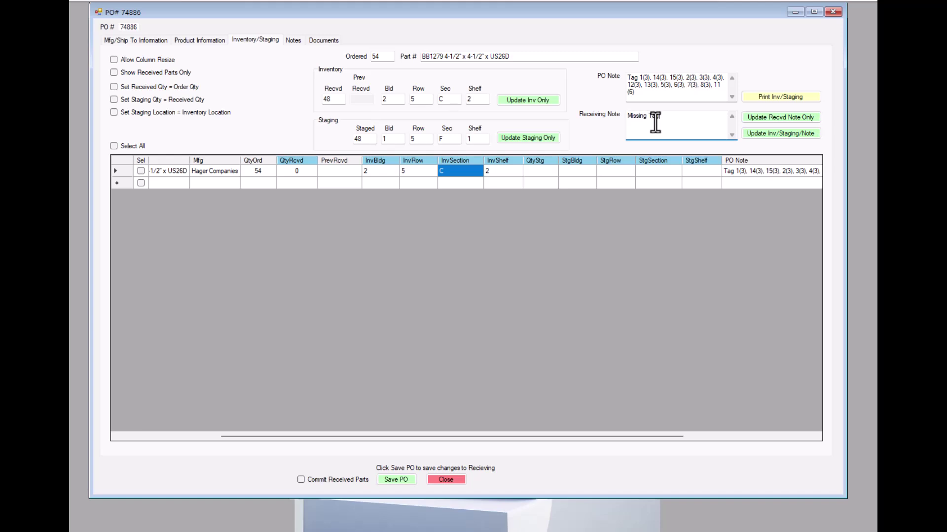
type("g 1, 14")
left_click(780, 133)
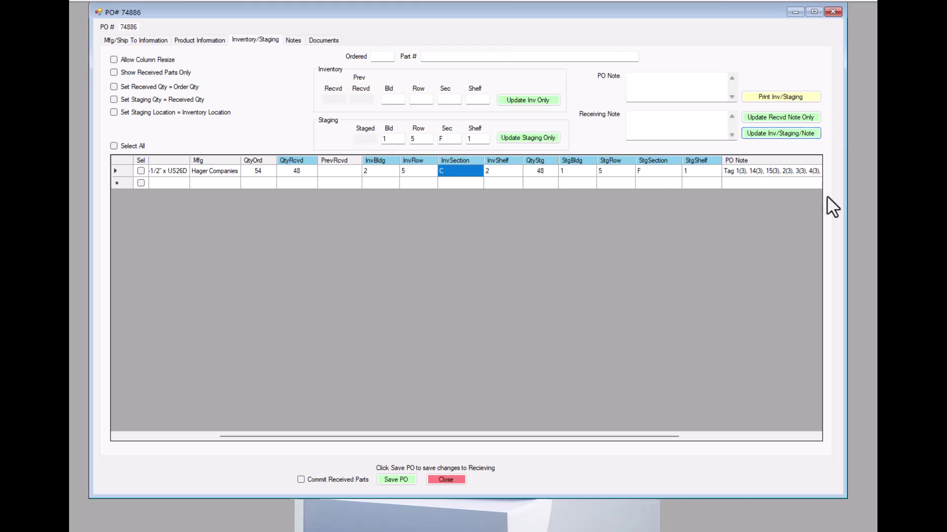
left_click_drag(557, 436, 773, 459)
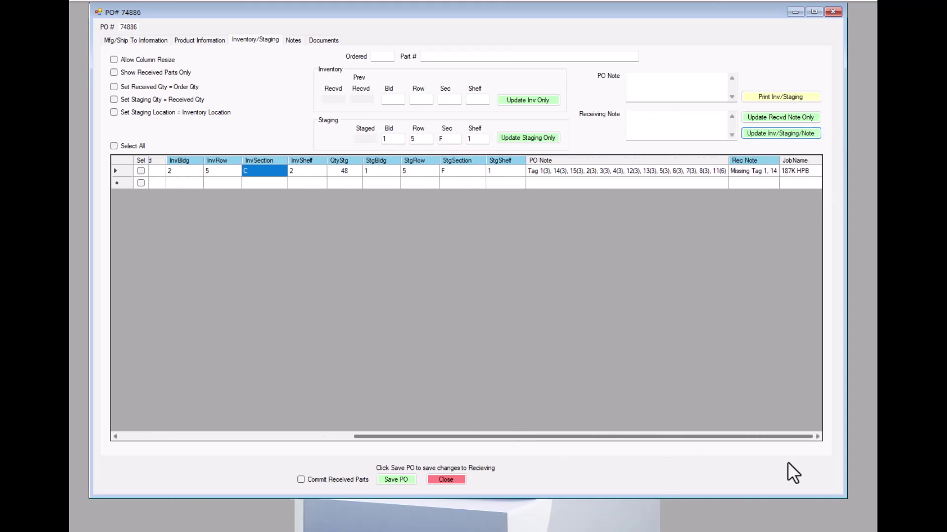
left_click_drag(642, 437, 408, 446)
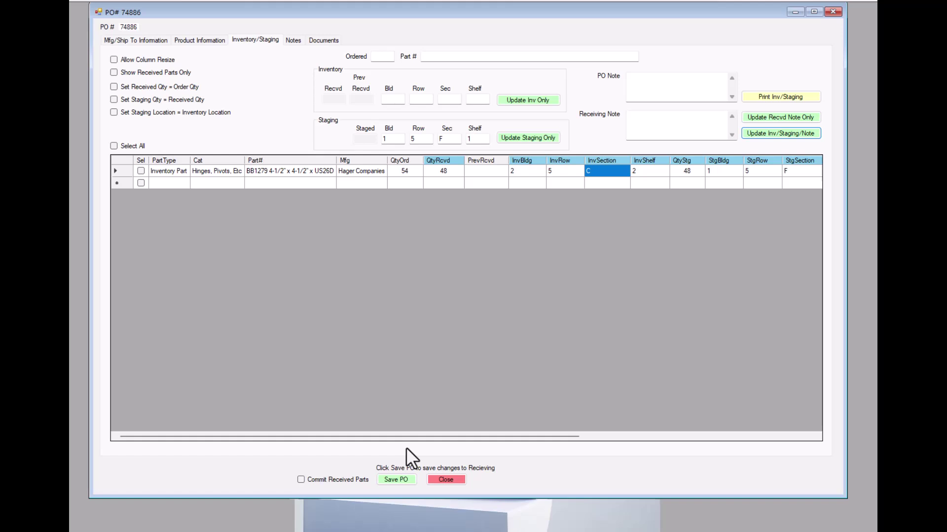
Step: Discard the unsaved 48-piece update by leaving for the product information without saving and reopening the inventory and staging list
left_click(202, 41)
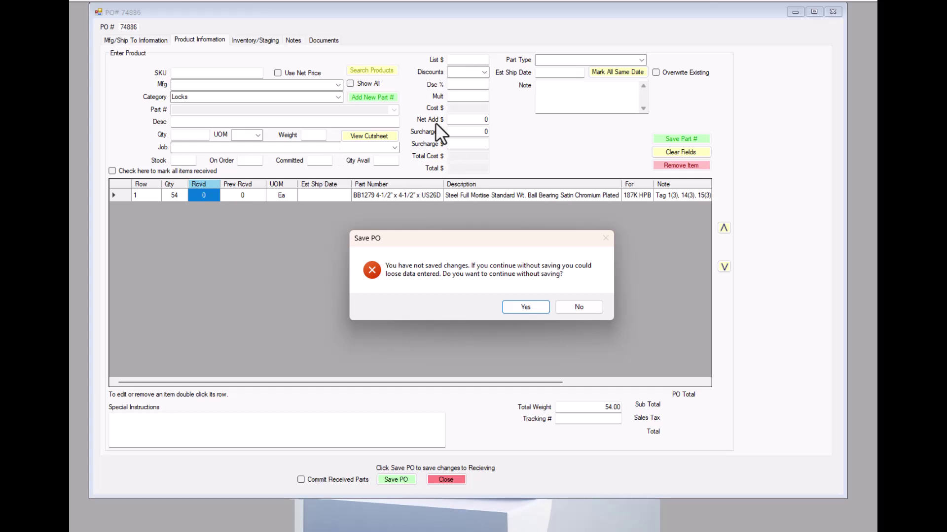
left_click(524, 307)
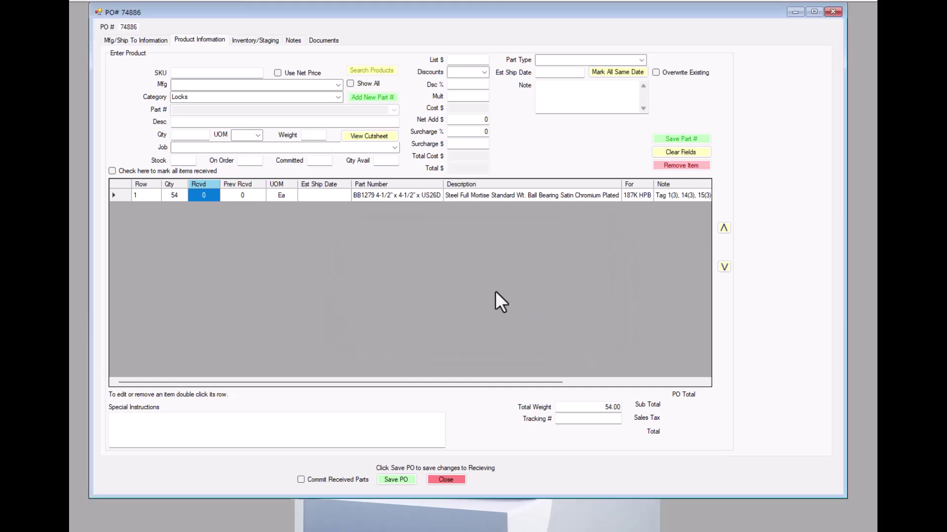
left_click(259, 40)
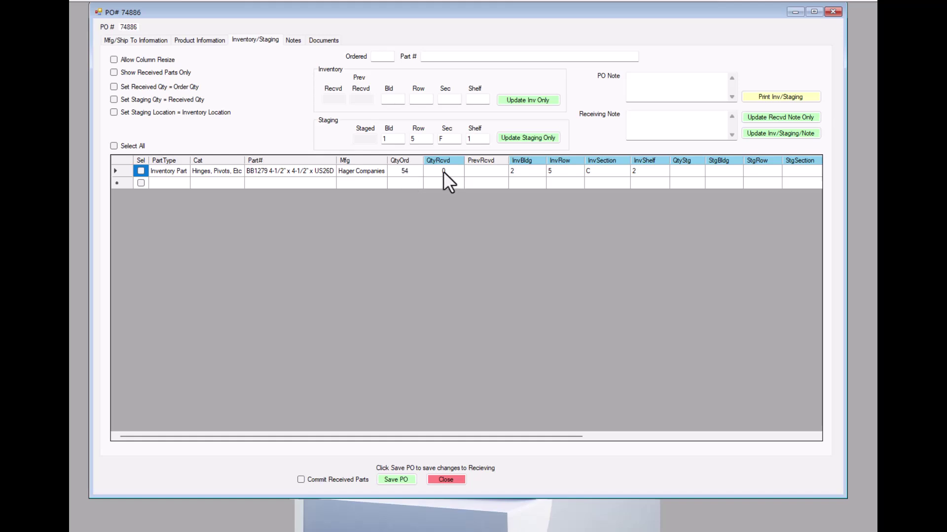
Step: Try to match received quantity to order quantity without a selection, and apply it again with all parts selected
left_click(113, 87)
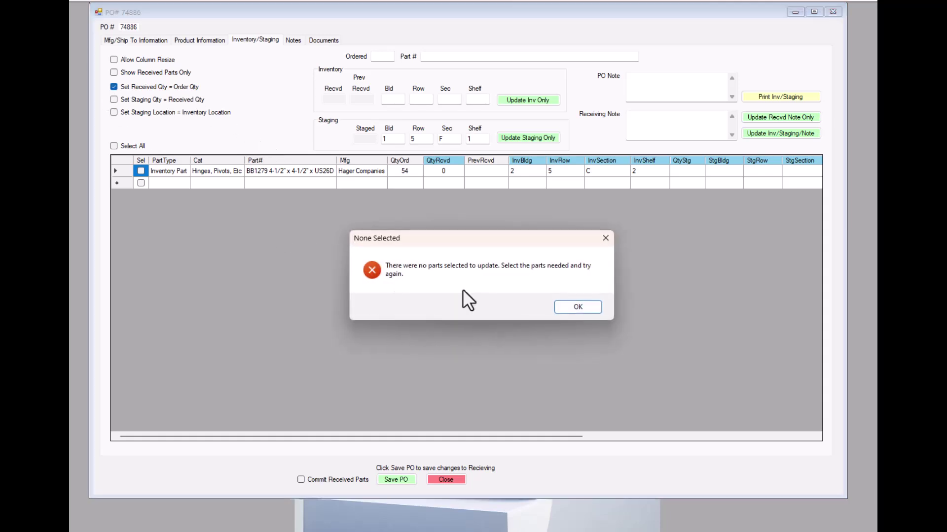
left_click(567, 306)
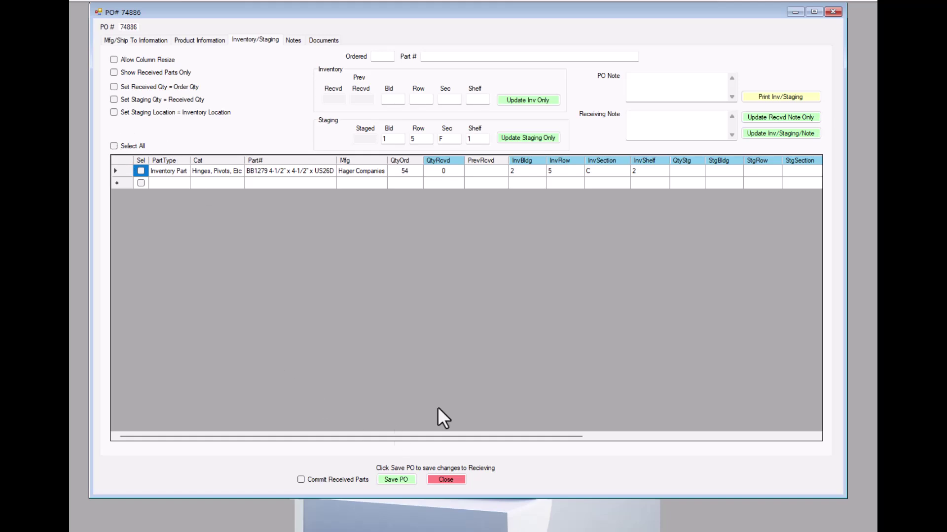
left_click(114, 146)
left_click(114, 87)
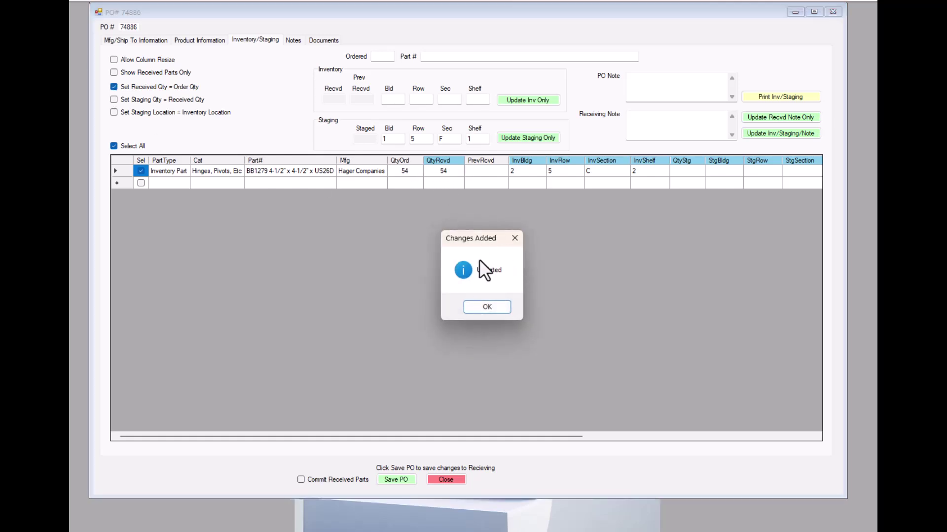
left_click(487, 307)
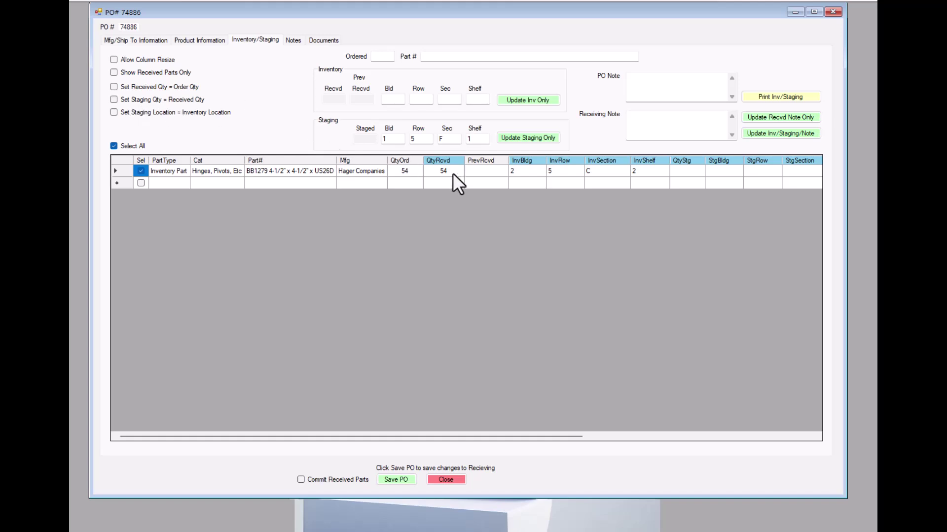
Step: Set the selected hinge line's staging quantity equal to its received quantity
left_click(684, 172)
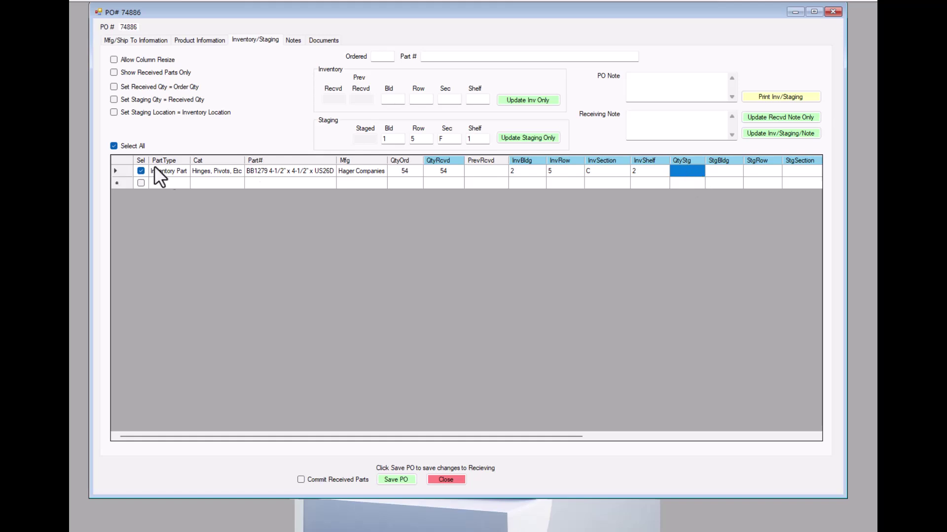
left_click(115, 99)
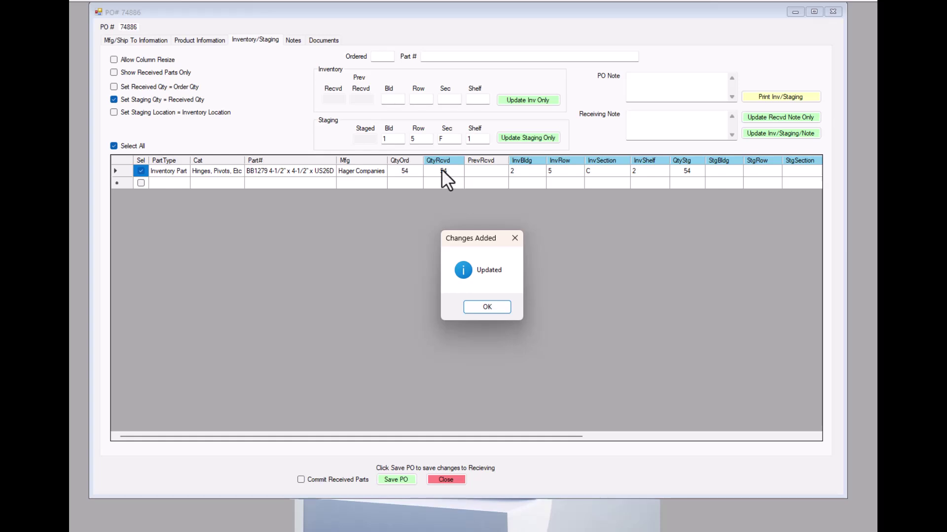
left_click(487, 306)
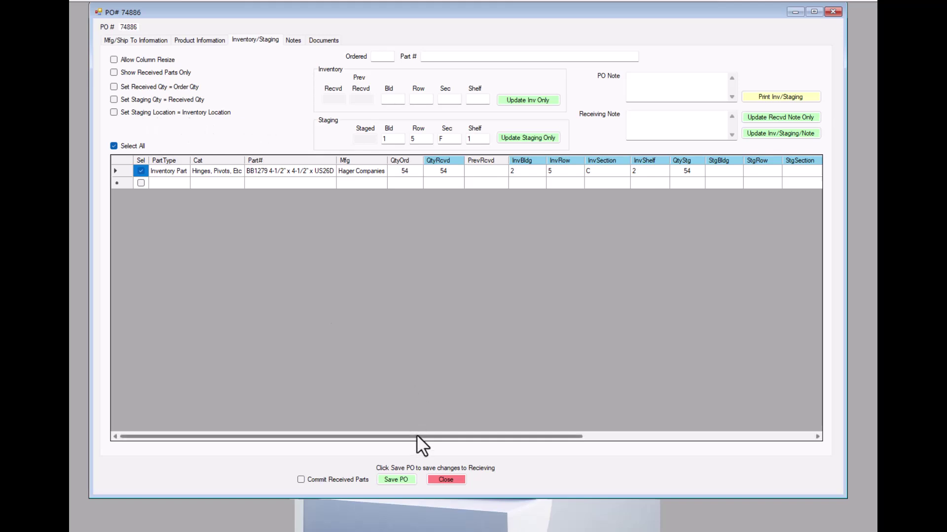
Step: Set the hinge line's staging location equal to its inventory location, copying building, row, section and shelf
left_click_drag(416, 434, 553, 444)
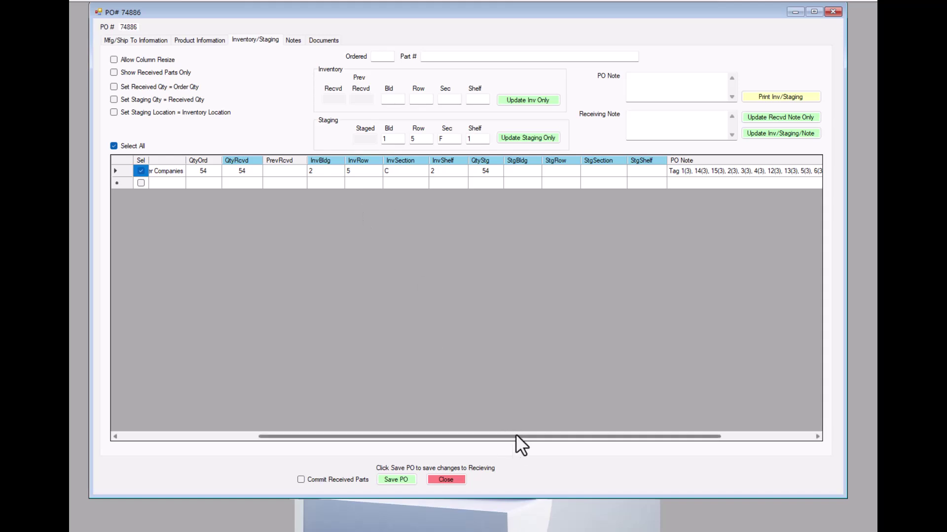
left_click_drag(513, 437, 604, 438)
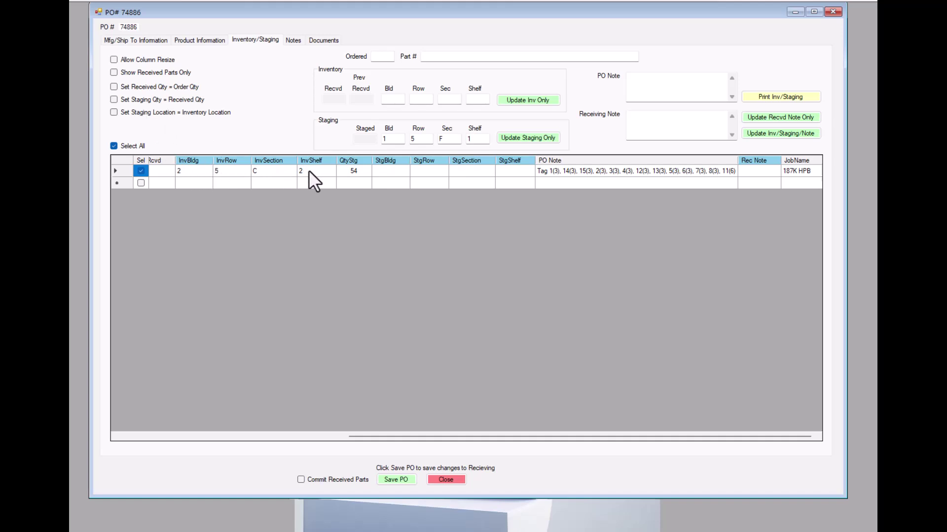
left_click(389, 171)
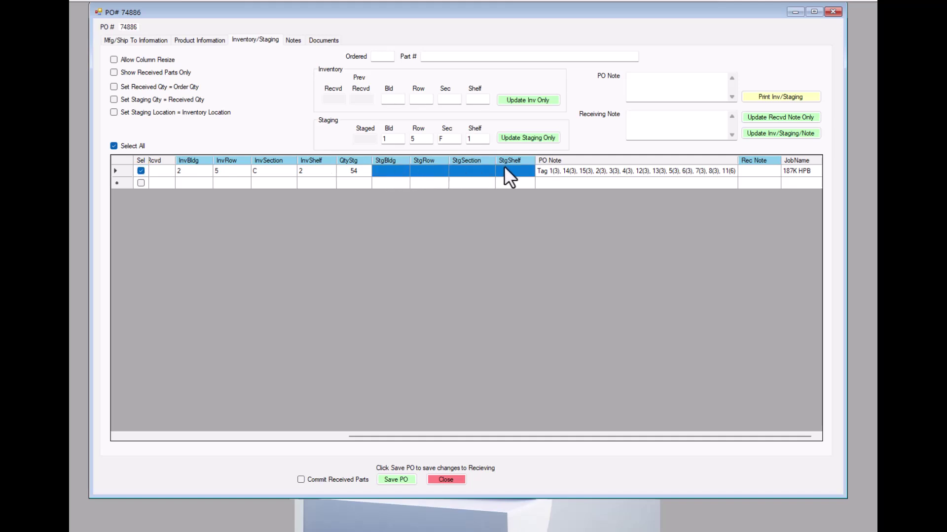
left_click(370, 183)
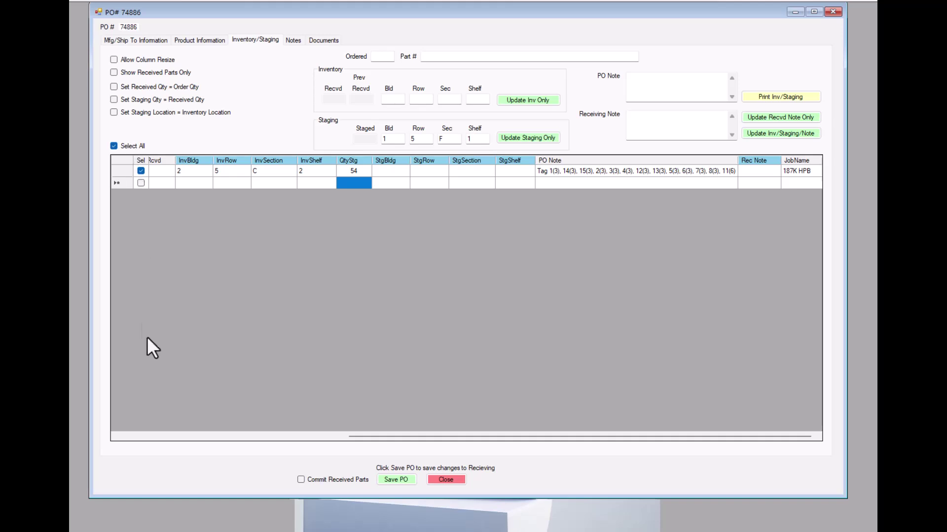
left_click(115, 112)
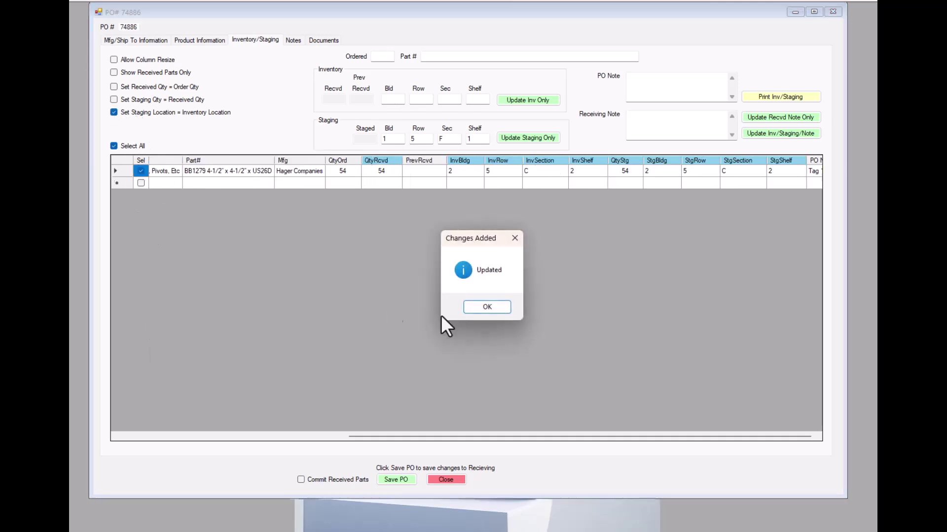
left_click(488, 308)
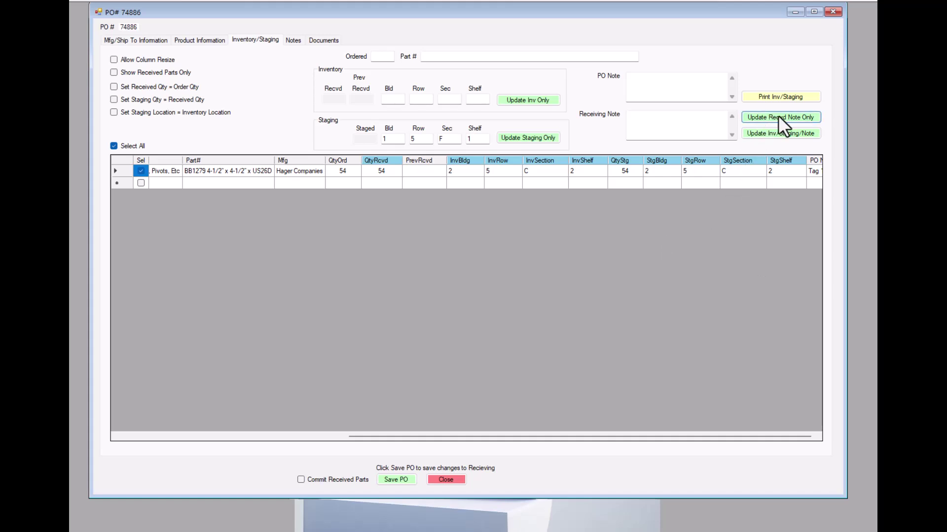
Step: Review the hinge line's quantities, locations and note columns, and open the PO's notes while discarding the unsaved line changes
left_click(648, 124)
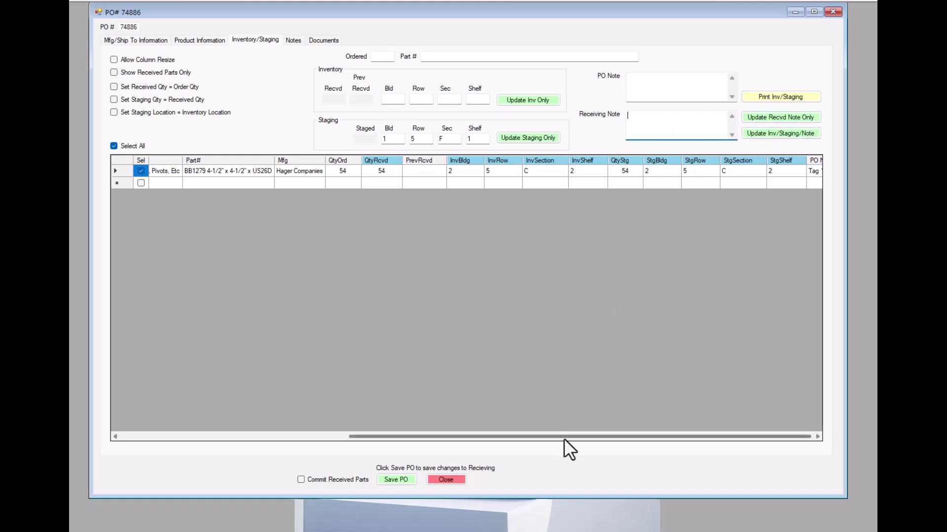
left_click_drag(563, 438, 609, 437)
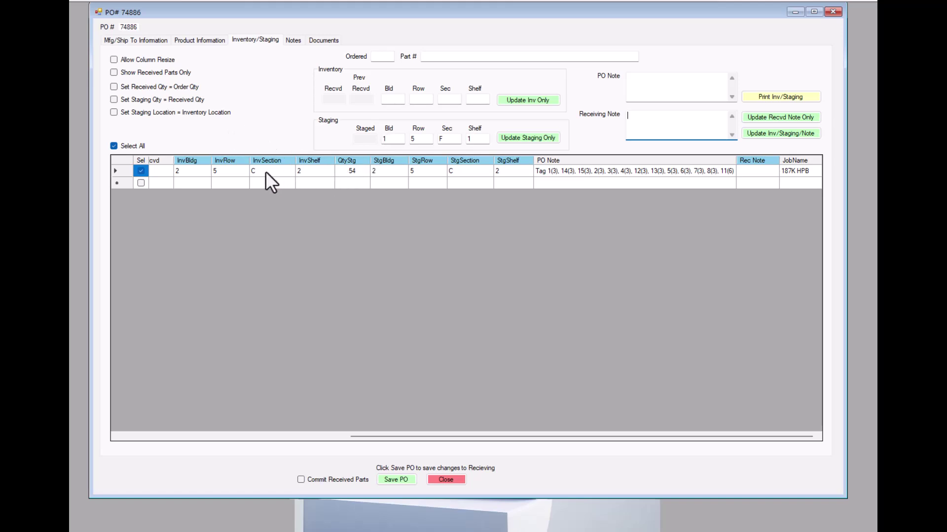
left_click_drag(453, 436, 232, 445)
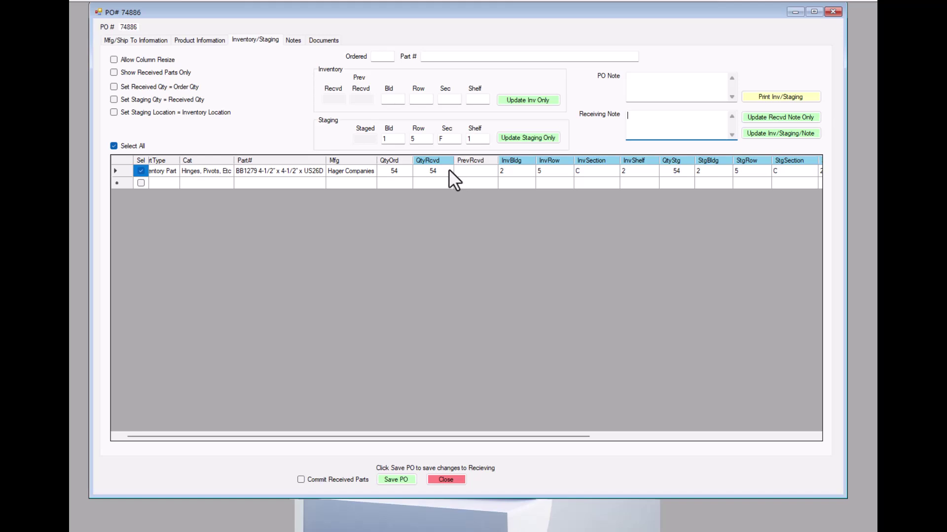
left_click(293, 40)
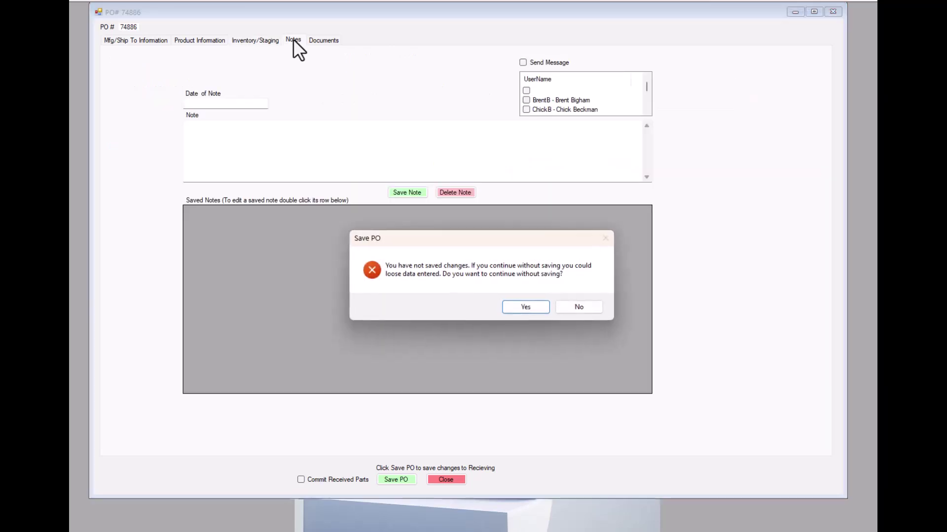
left_click(526, 307)
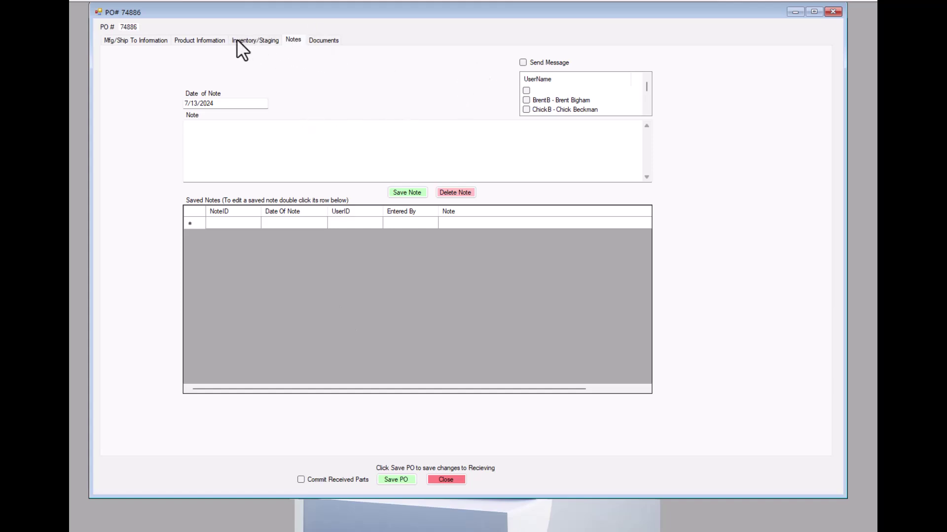
Step: Check who the PO's salesperson is, and set the PO note to be sent as a message to that user
left_click(149, 39)
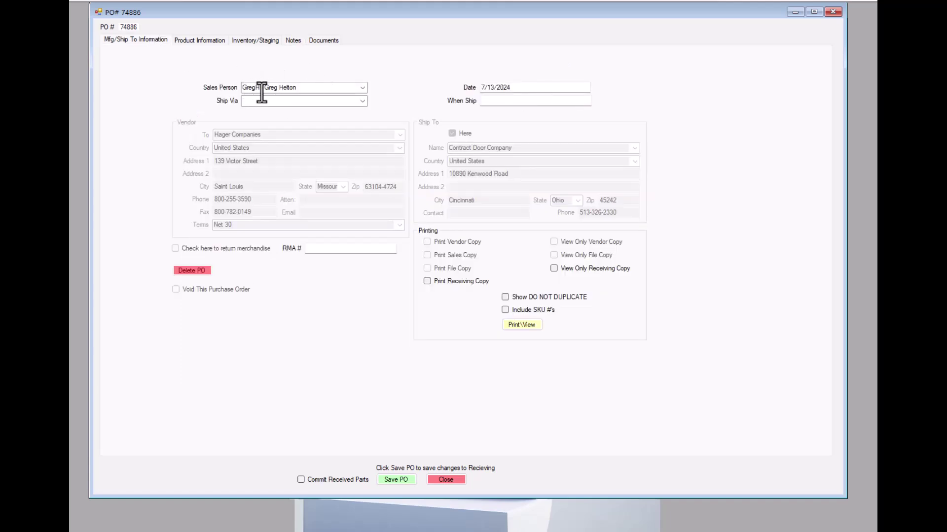
left_click(293, 40)
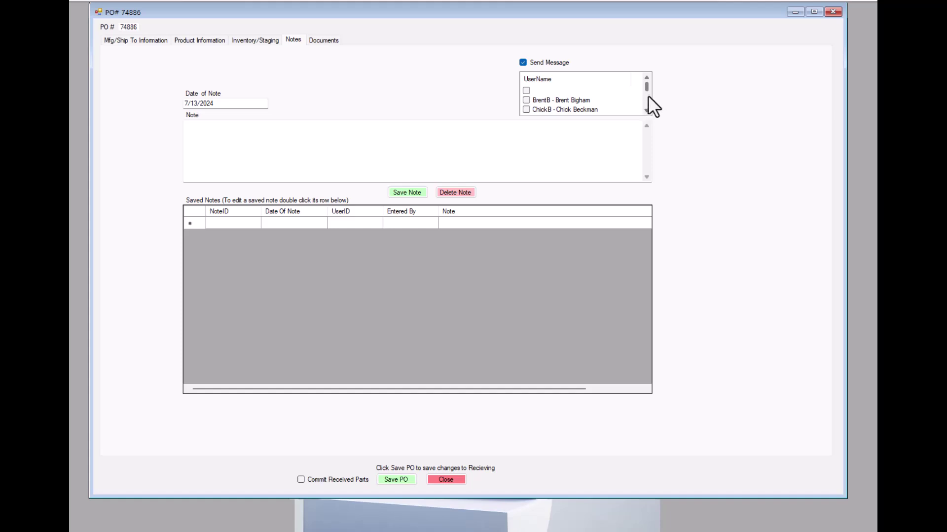
left_click_drag(647, 86, 646, 90)
scroll(550, 82, "up", 1)
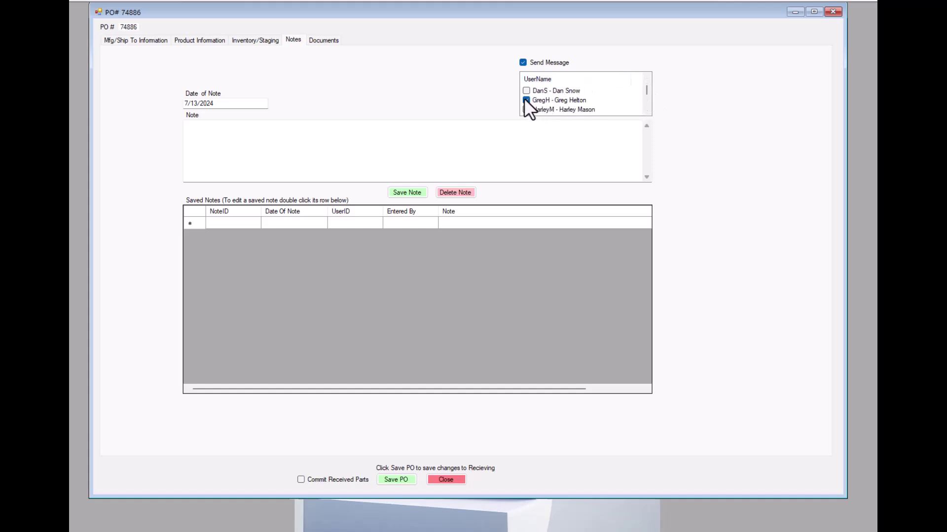
Step: Write the PO note "This PO had insufficient amounts ordered for the hinges" and save it
left_click(255, 137)
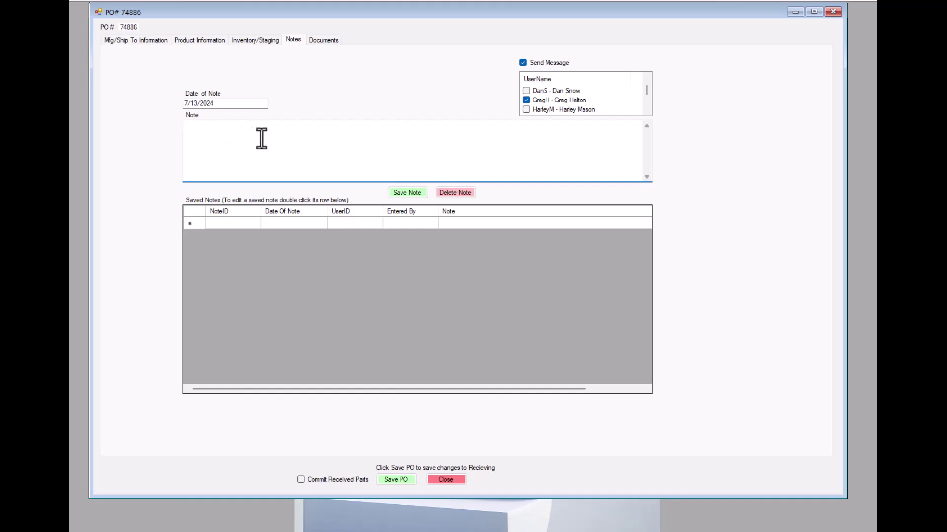
type("Thhis")
key("BackSpace")
key("BackSpace")
key("BackSpace")
key("BackSpace")
type("is PO had insufficient amounts ordered fo")
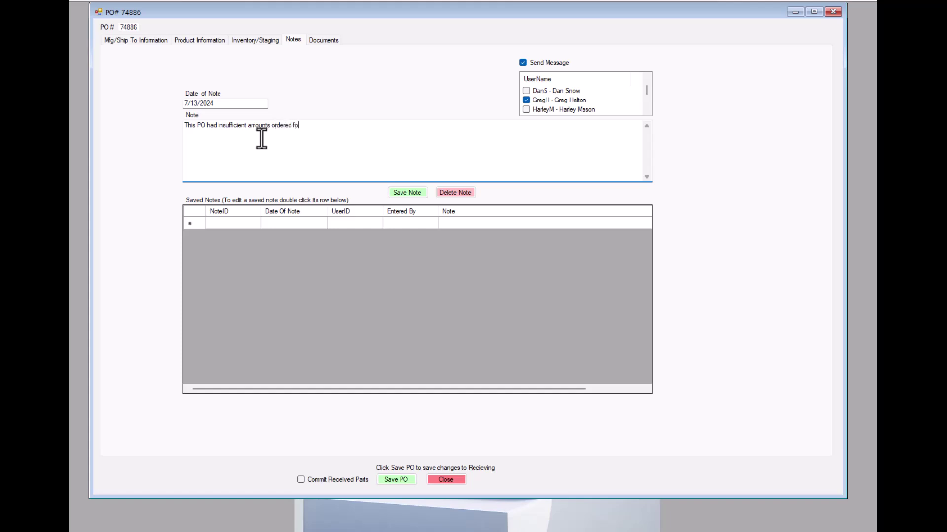
type("r the hinges")
left_click(408, 193)
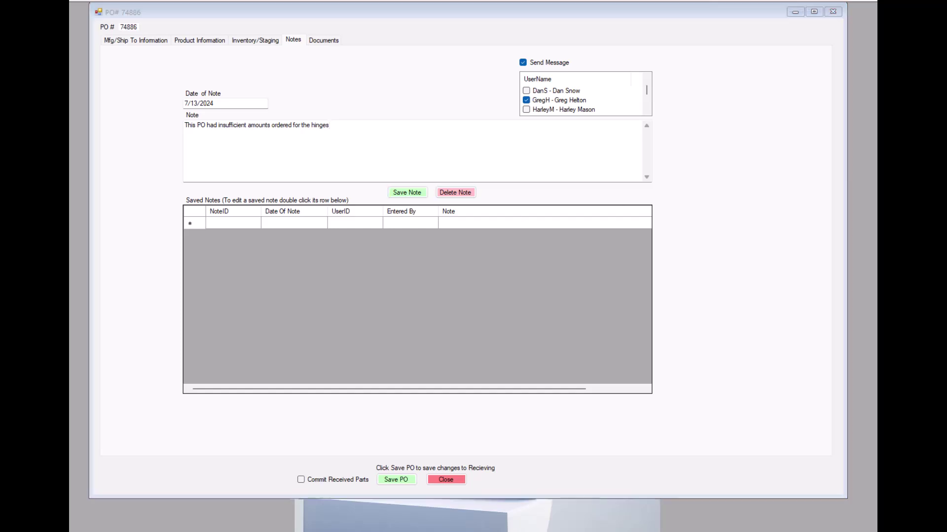
left_click(511, 308)
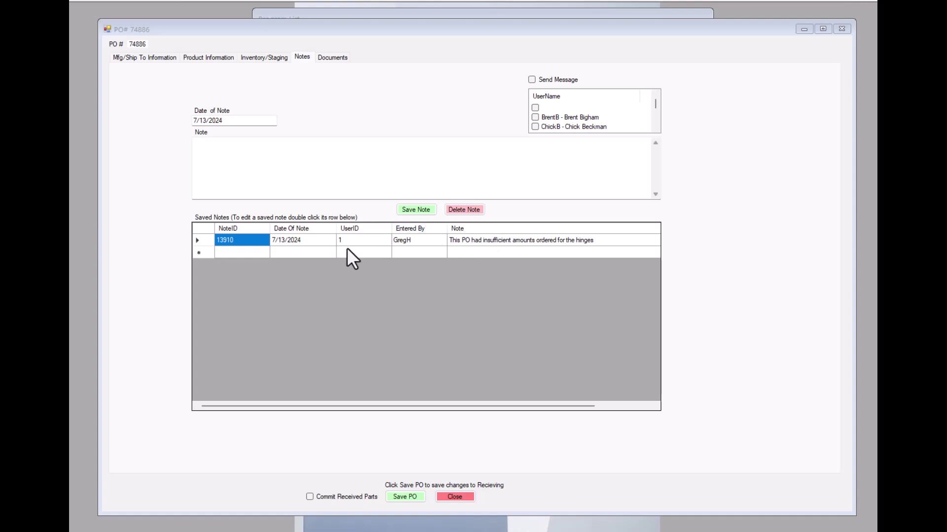
Step: Check the PO note's notification in the Program List, and return to the PO's inventory and staging list
left_click_drag(391, 26, 373, 144)
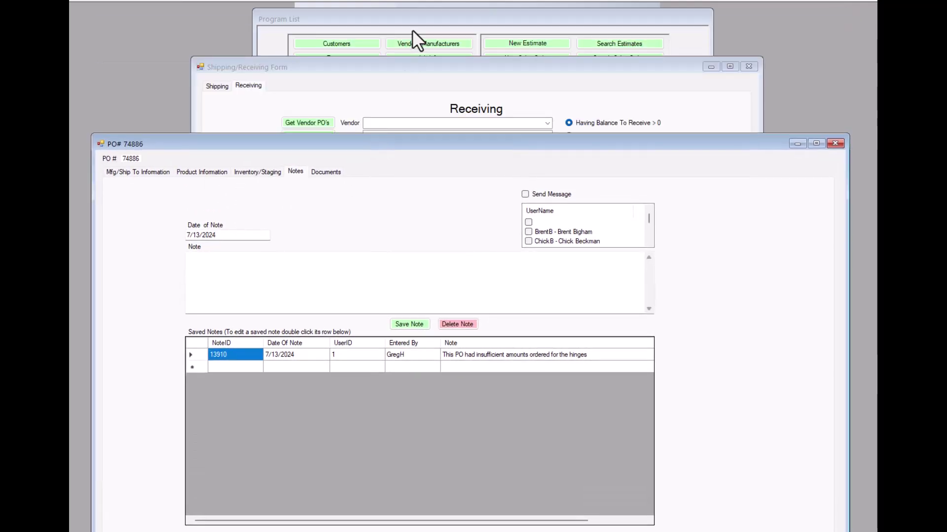
left_click(414, 20)
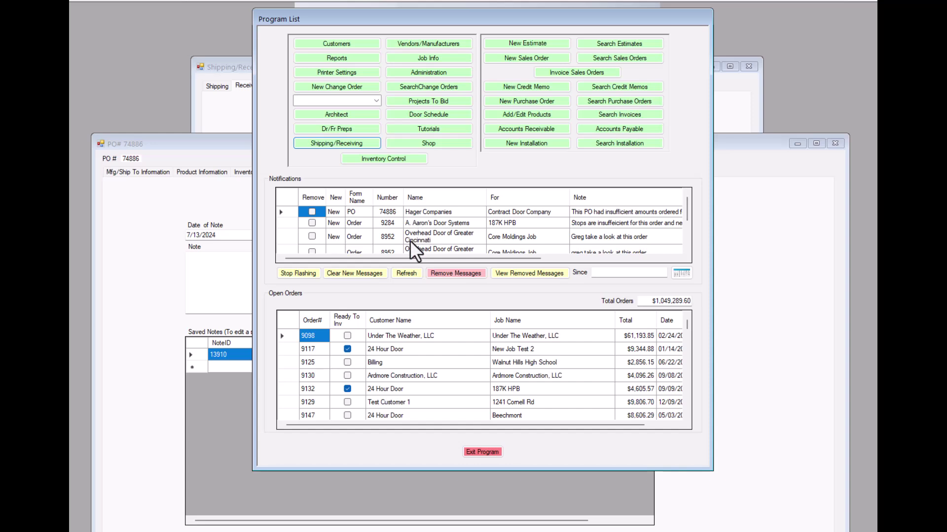
left_click_drag(232, 148, 240, 16)
left_click(264, 45)
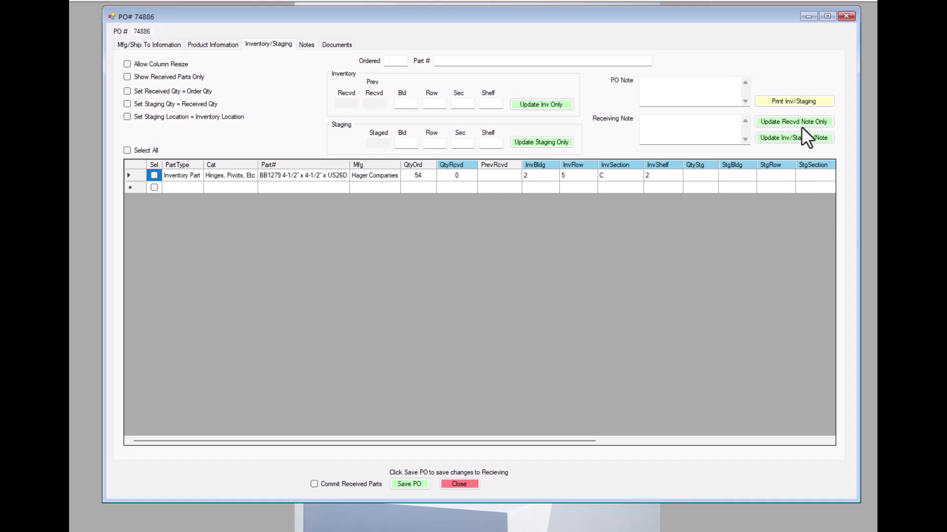
Step: Load the hinge line, preview the Inventory/Staging Locations report for printing, and close the report
left_click(464, 175)
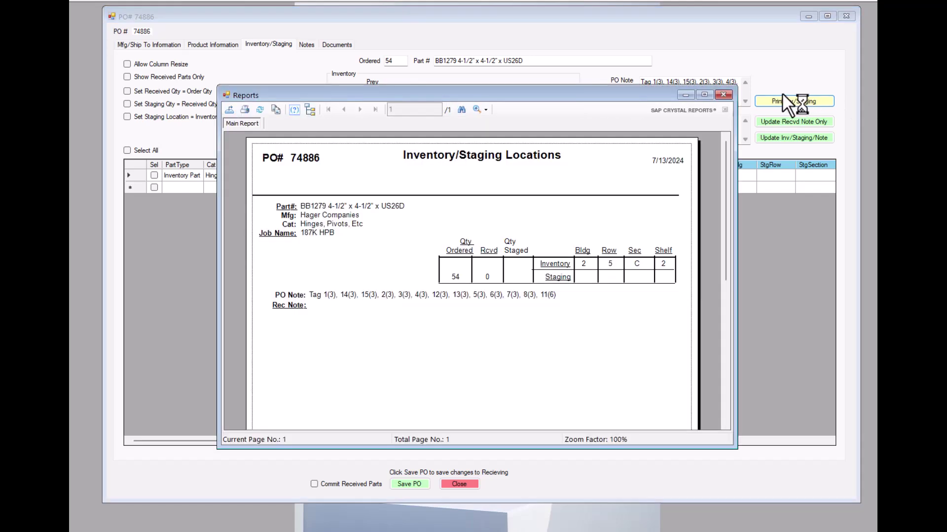
left_click_drag(514, 96, 496, 30)
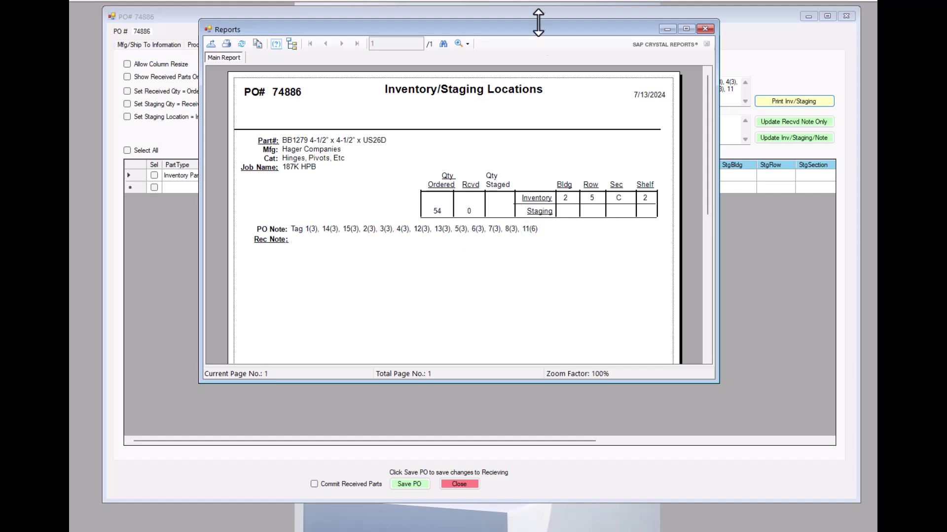
left_click_drag(544, 28, 508, 181)
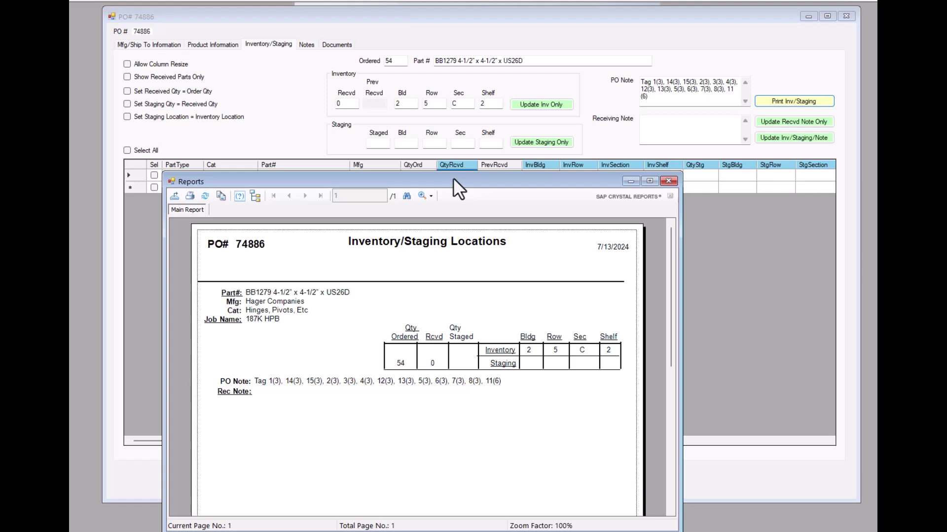
left_click_drag(458, 187, 499, 54)
left_click(710, 48)
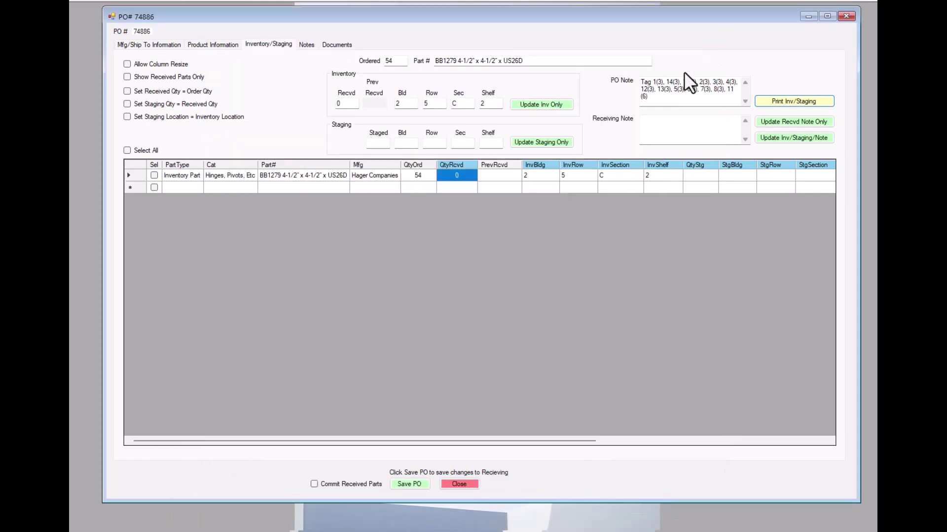
left_click(693, 177)
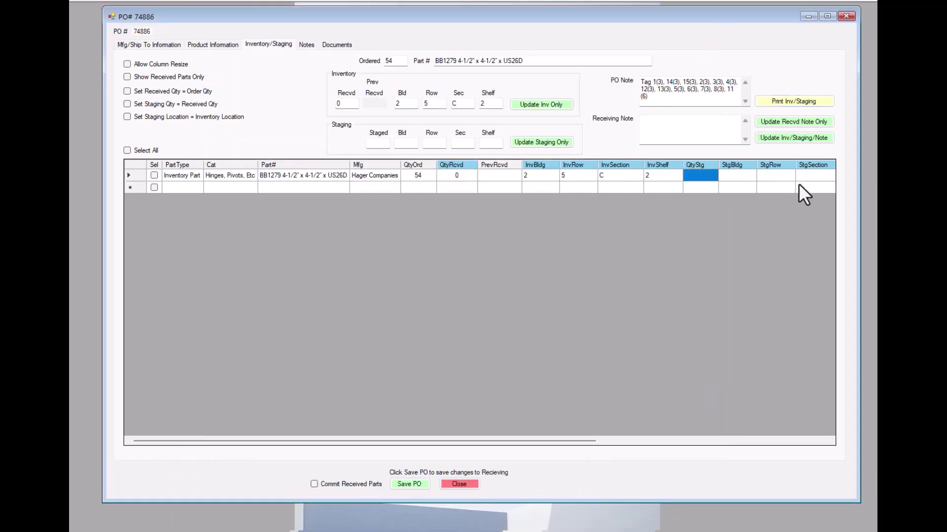